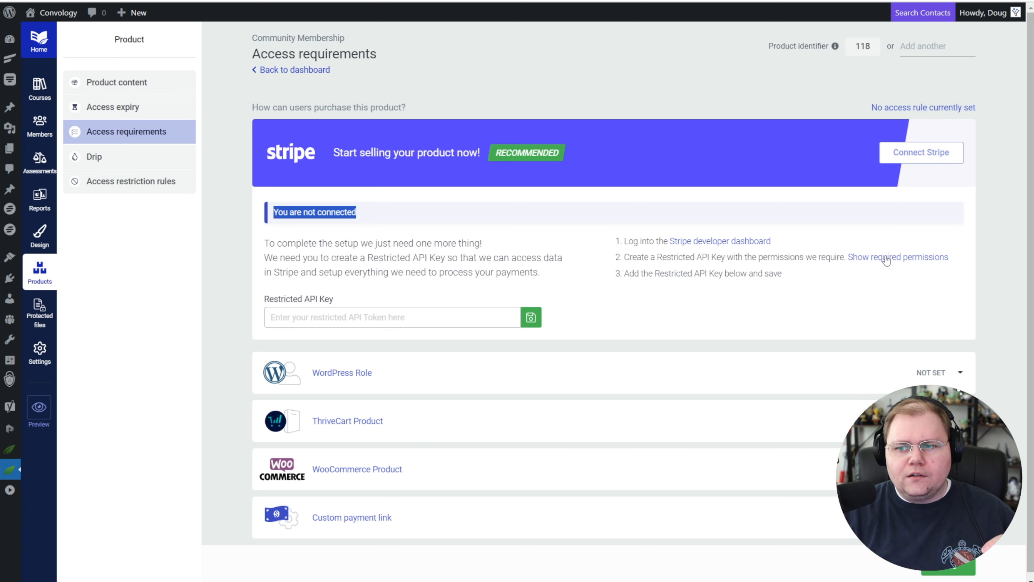
# Show the permissions required for the Stripe restricted API key and read through the whole list.
pyautogui.click(888, 261)
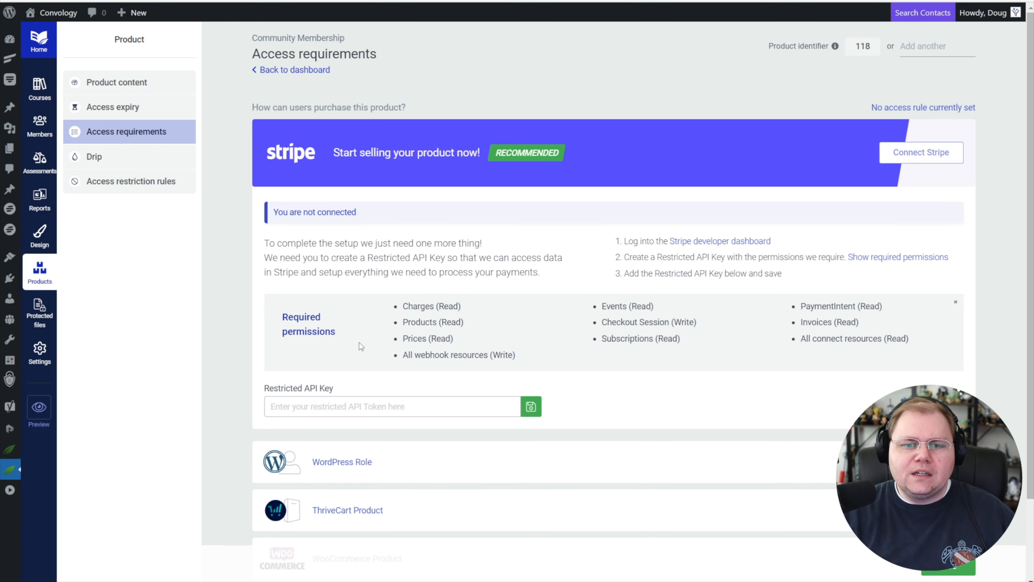
pyautogui.moveTo(402, 305); pyautogui.dragTo(939, 355)
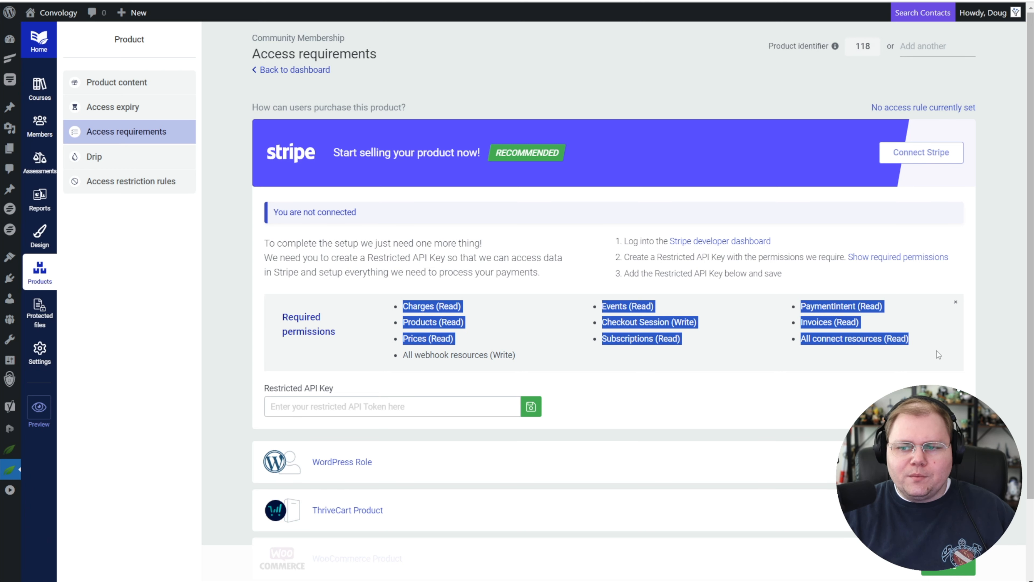
pyautogui.click(399, 316)
pyautogui.moveTo(402, 306); pyautogui.dragTo(912, 349)
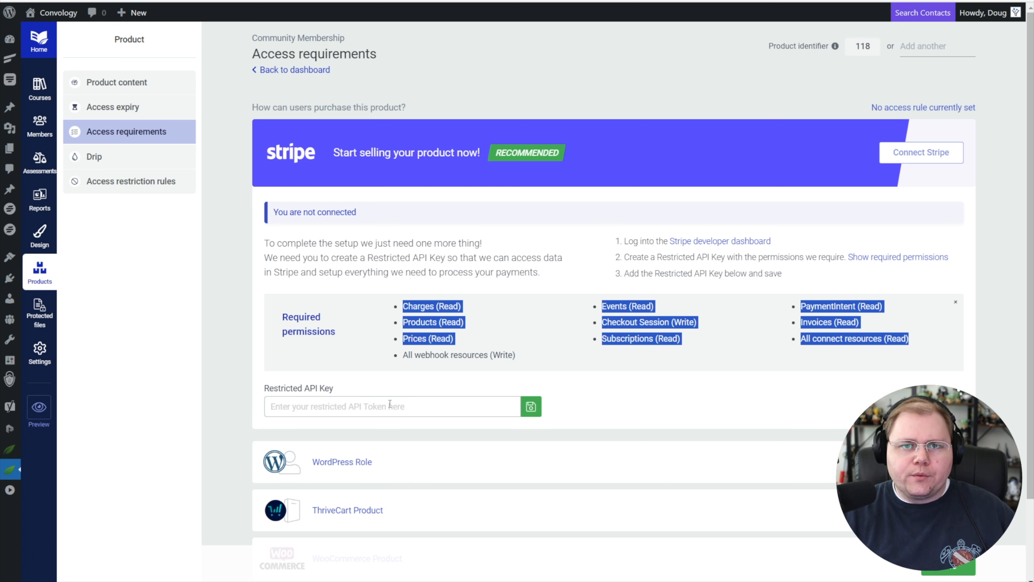
pyautogui.click(426, 333)
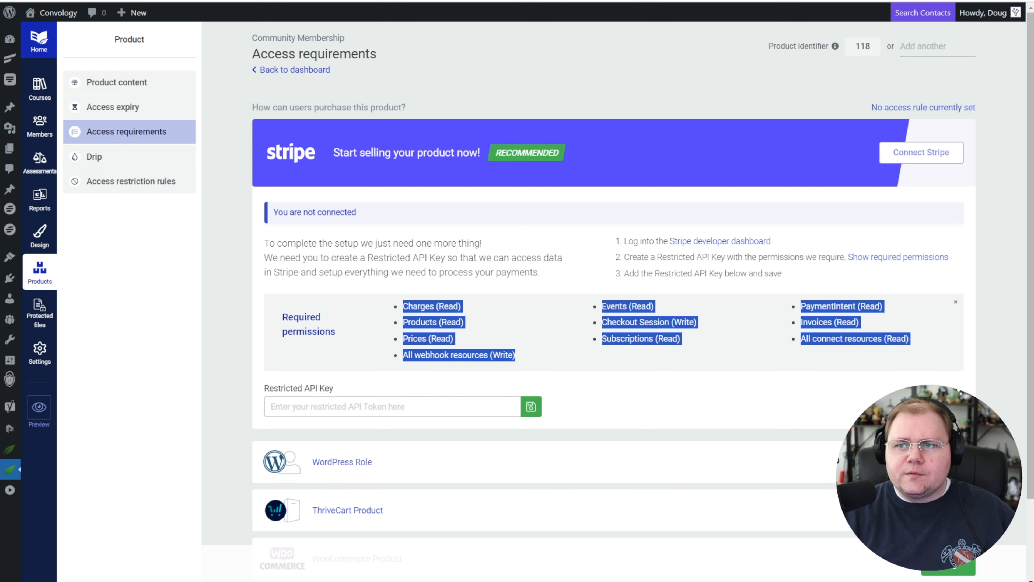
# Switch to the Stripe dashboard and start creating a restricted API key in the developer settings.
pyautogui.click(536, 1)
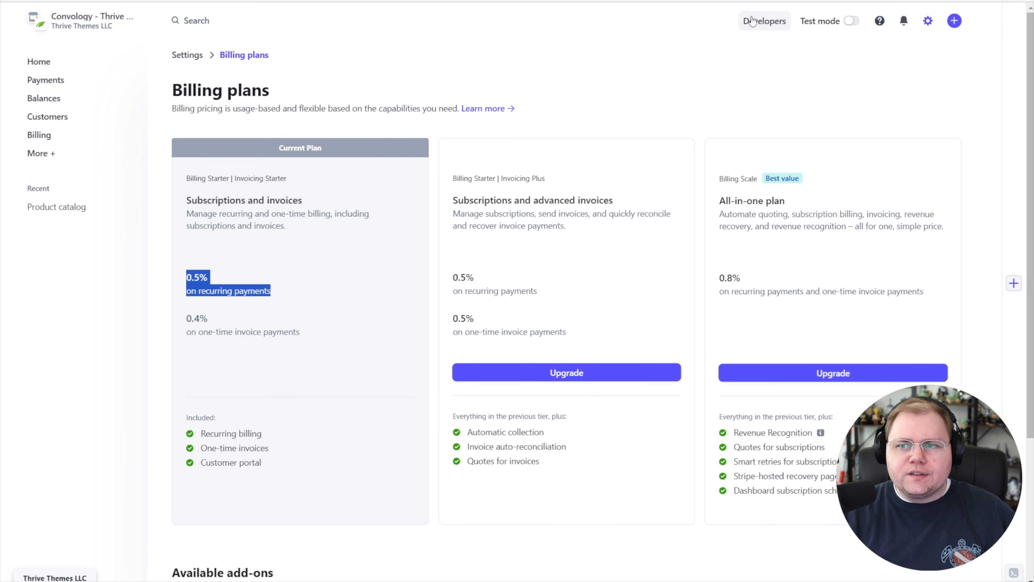
pyautogui.click(762, 21)
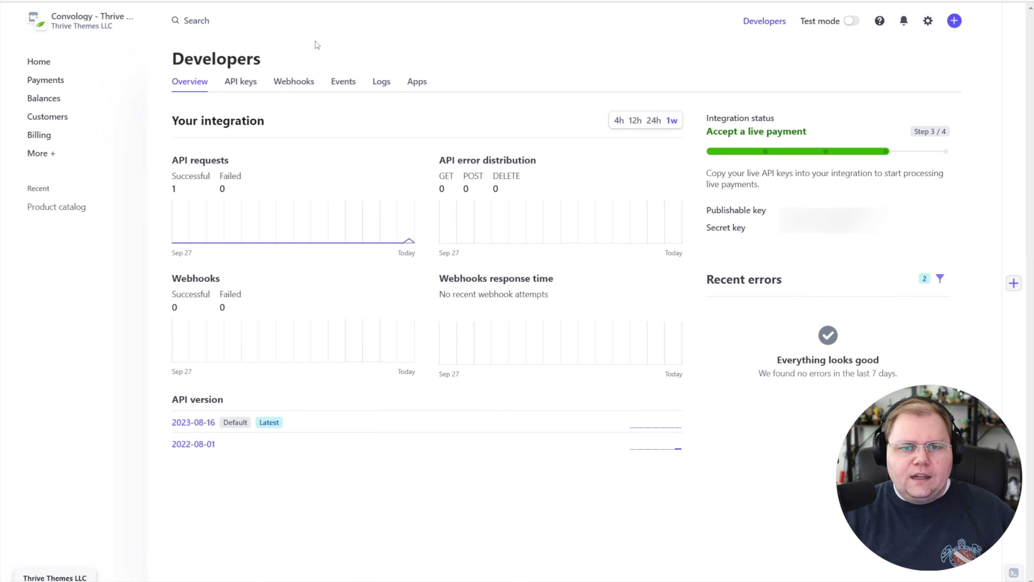
pyautogui.click(234, 83)
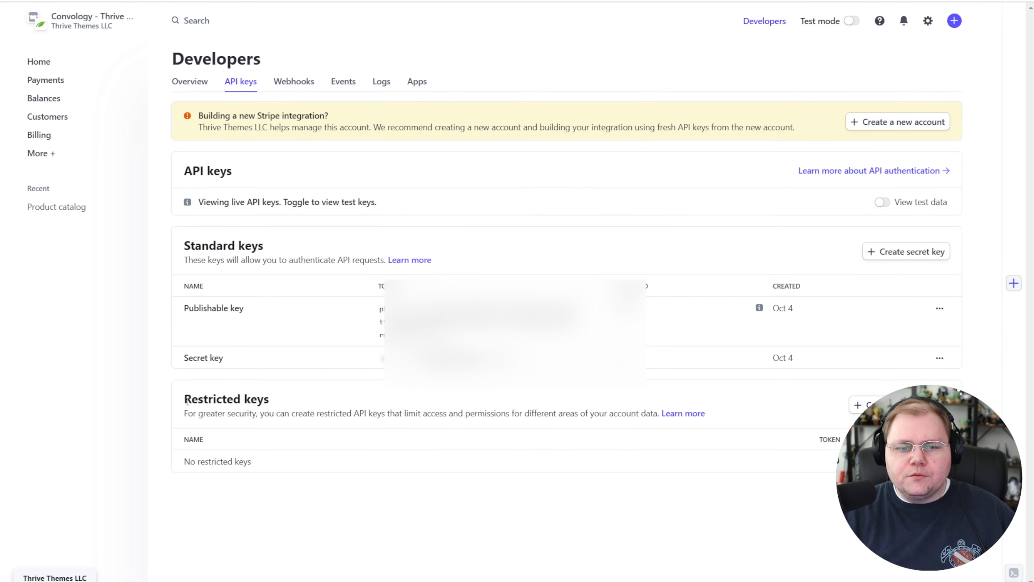
pyautogui.moveTo(187, 402); pyautogui.dragTo(281, 405)
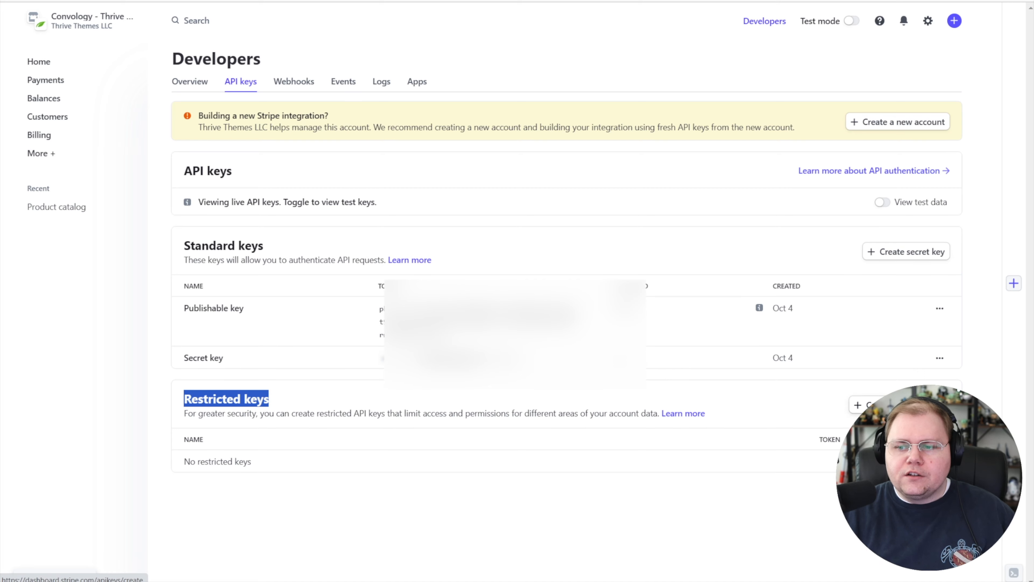
pyautogui.click(834, 416)
pyautogui.click(860, 405)
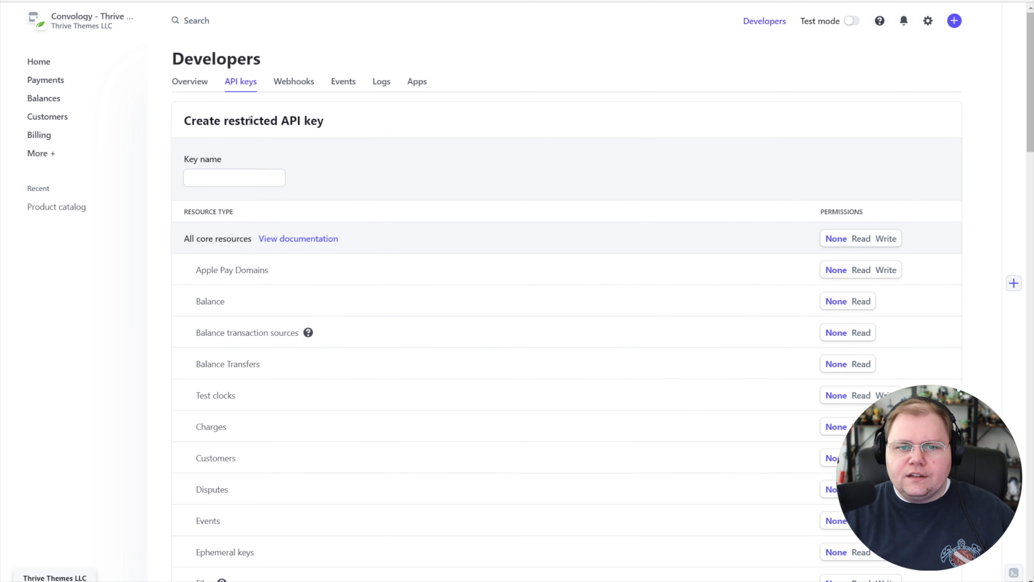
pyautogui.scroll(-3, 678, 165)
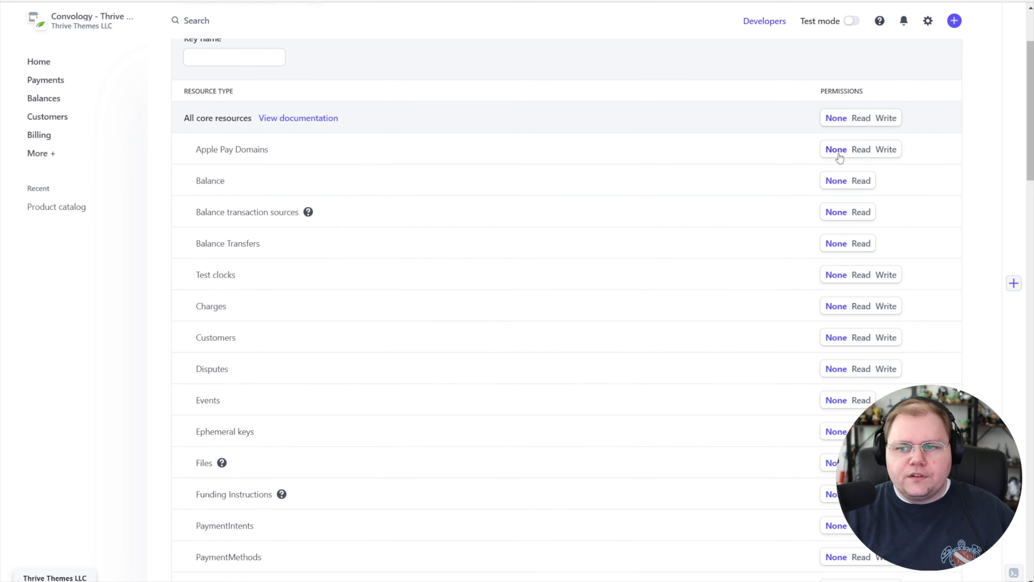
pyautogui.scroll(-4, 838, 156)
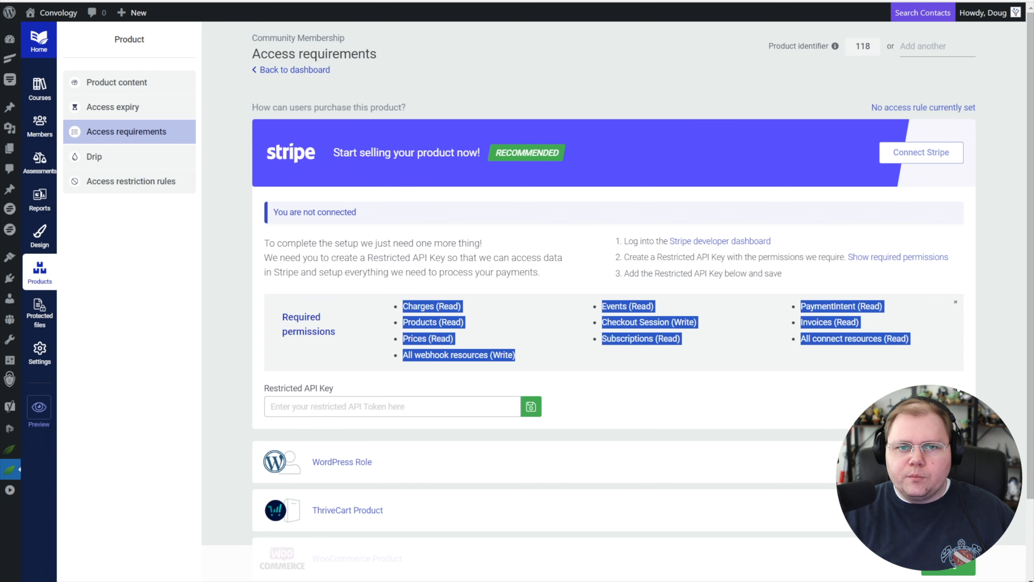
# Compare the required permissions listed in Thrive Apprentice with the resource permissions set in Stripe's restricted key form.
pyautogui.click(518, 287)
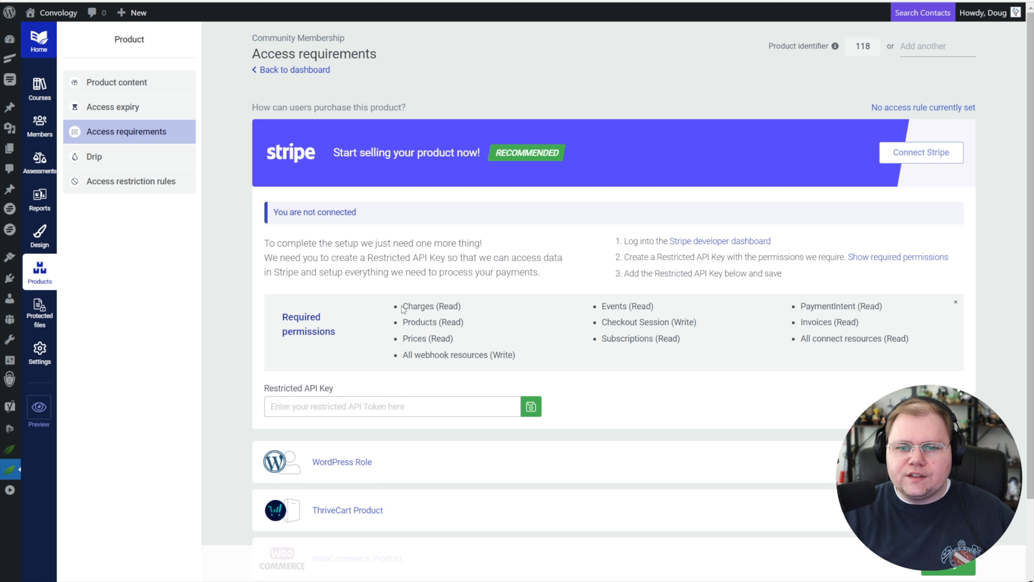
pyautogui.moveTo(402, 306); pyautogui.dragTo(464, 308)
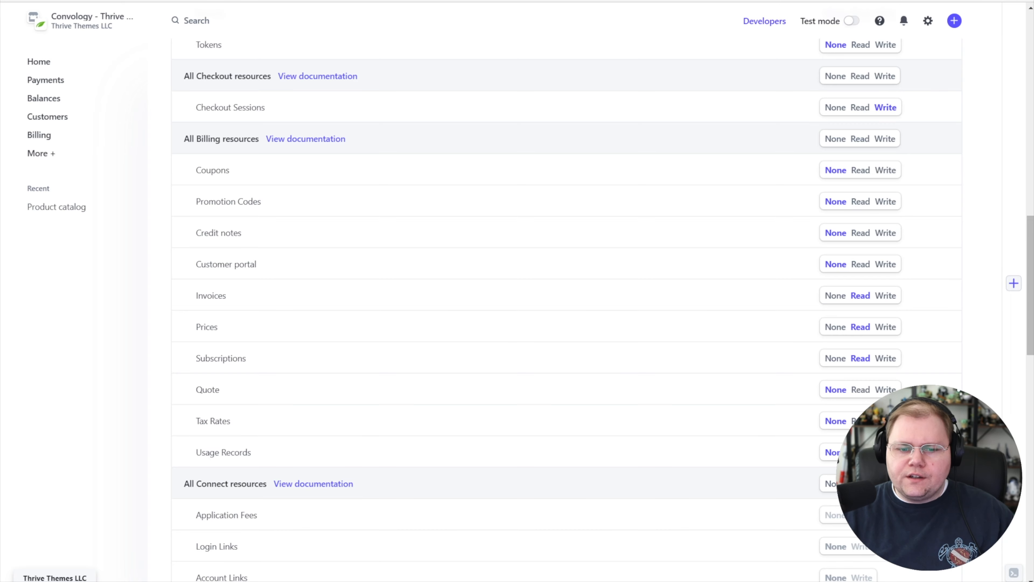
pyautogui.scroll(-15, 566, 310)
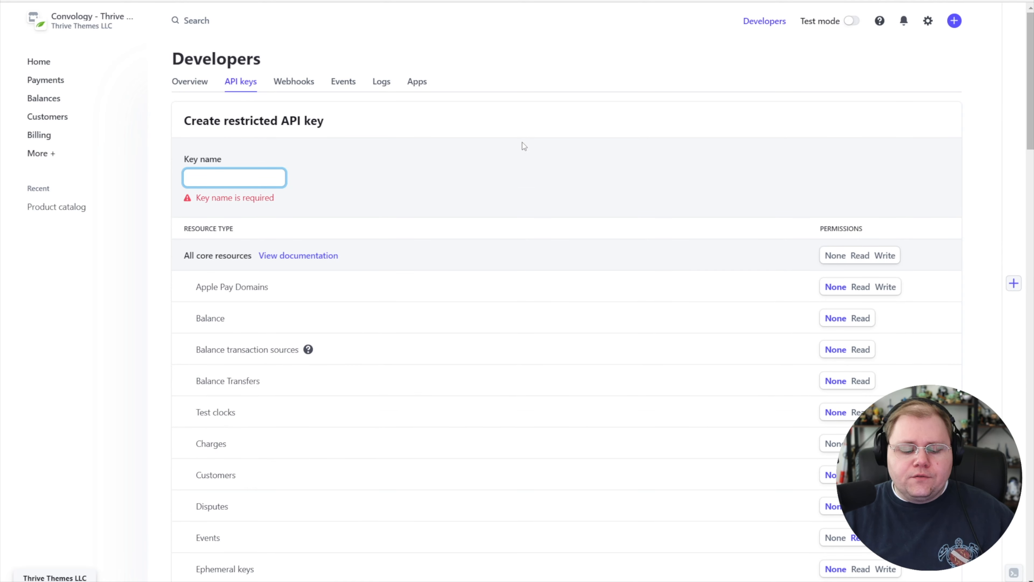
# Name the restricted key "Thrive Apprentice - Convology" and review its resource permissions.
pyautogui.write('Thrive Apprentic')
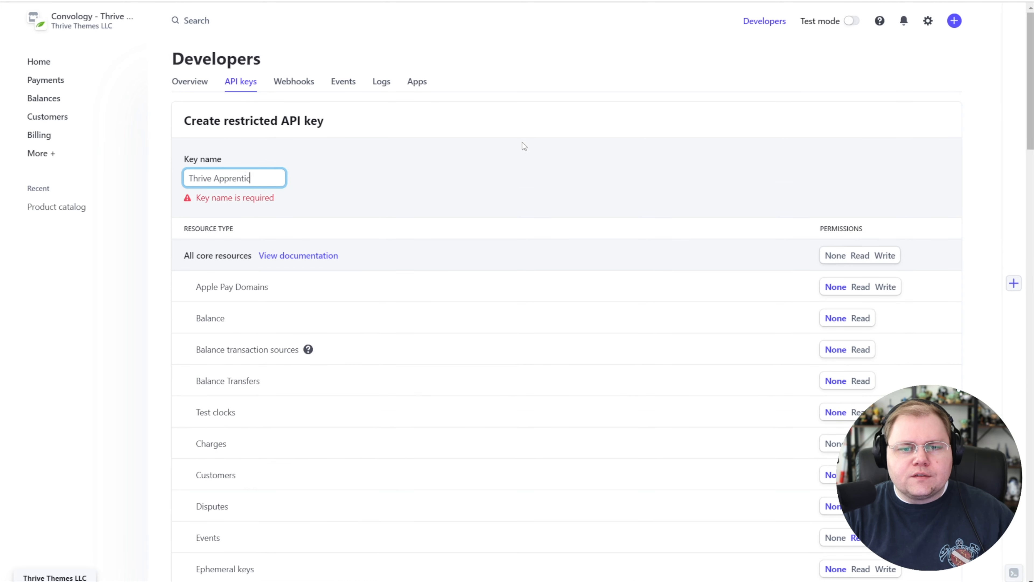
pyautogui.write('e - Convology')
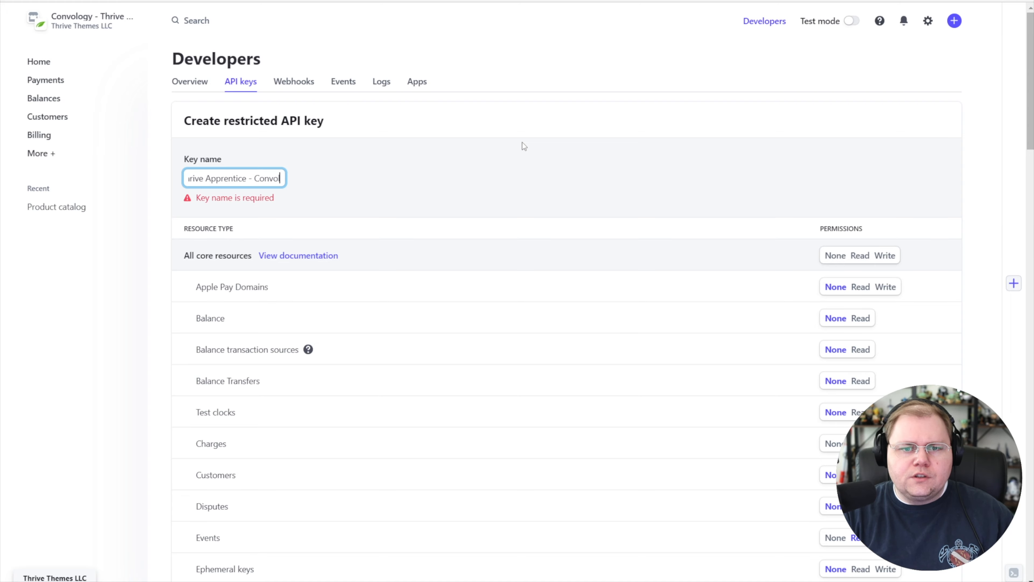
pyautogui.click(387, 167)
pyautogui.scroll(-20, 563, 277)
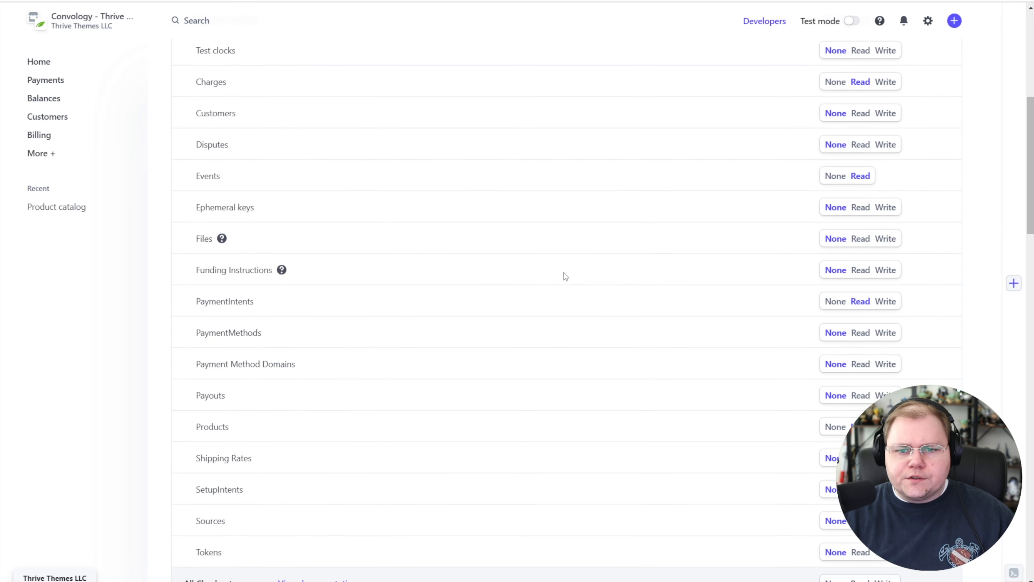
pyautogui.scroll(-7, 569, 283)
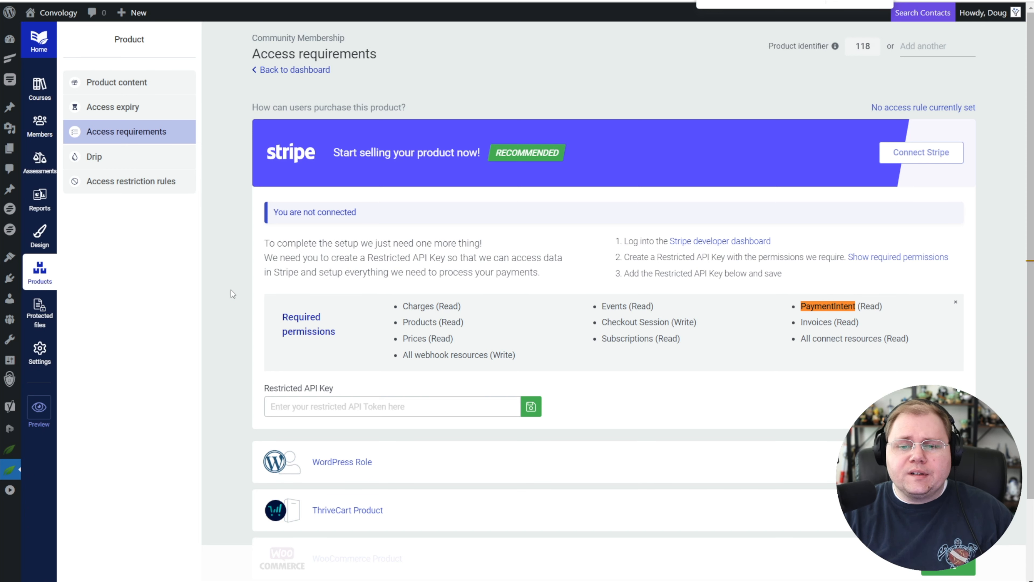
# Enter the restricted API key in the Community Membership product's Stripe access requirements and save it.
pyautogui.click(367, 402)
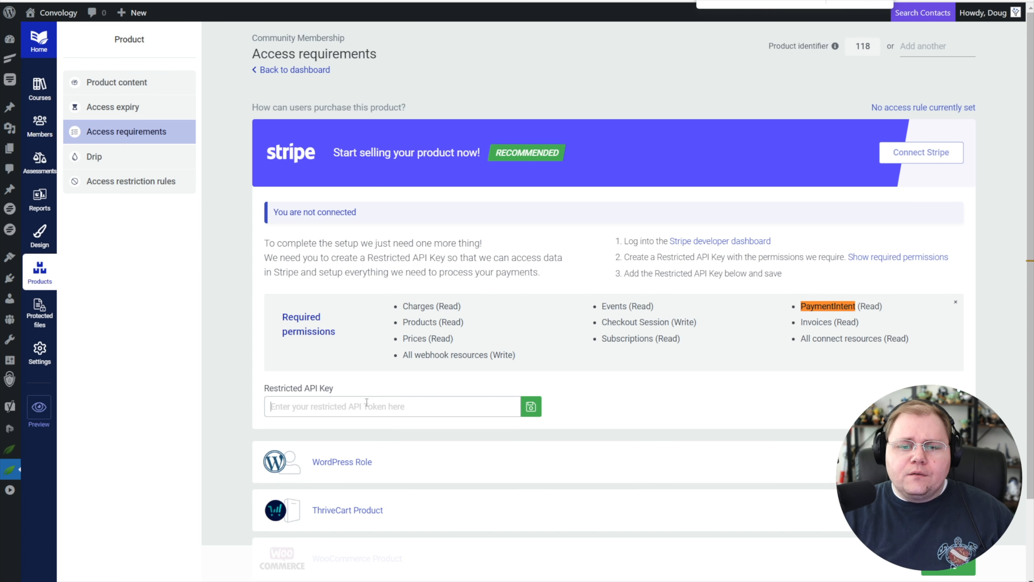
pyautogui.click(531, 406)
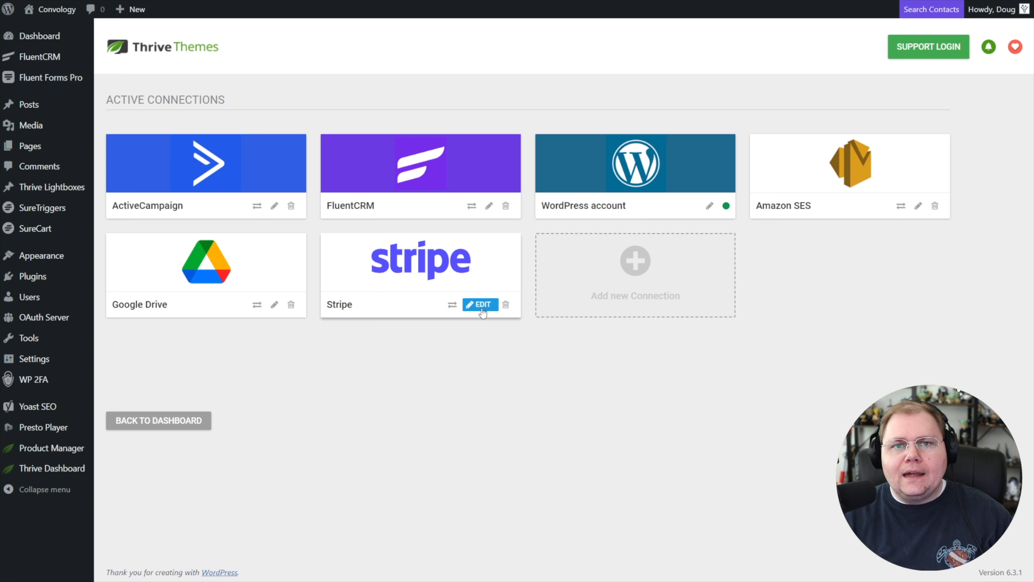
# Edit the Stripe connection in Thrive Dashboard with a restricted API key created in Stripe's test mode, and finish the connection.
pyautogui.click(481, 305)
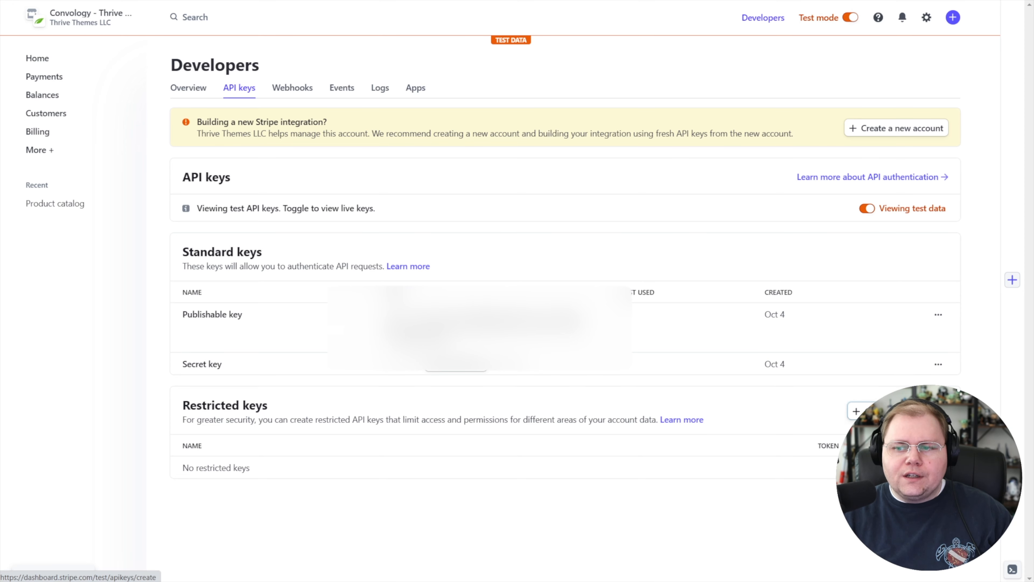
pyautogui.click(856, 411)
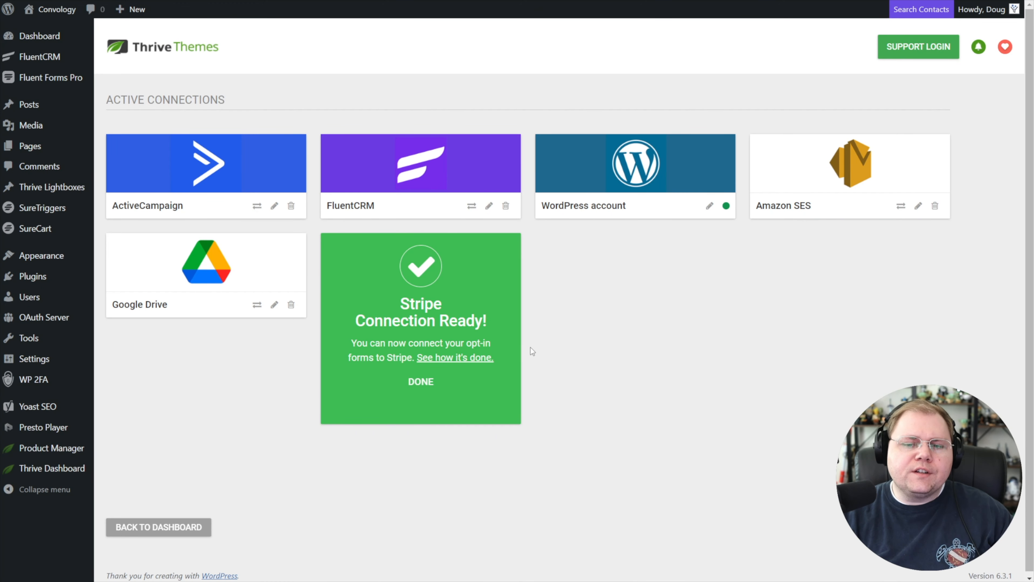
pyautogui.click(421, 381)
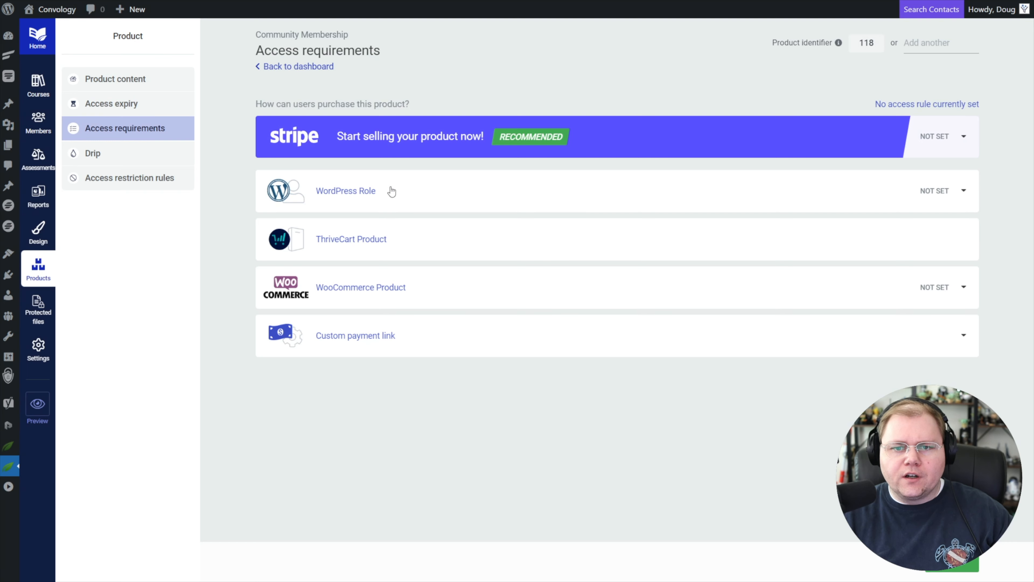
# Set the Community Membership product's Stripe environment to Test and open Stripe's product catalog to create the first product.
pyautogui.click(961, 138)
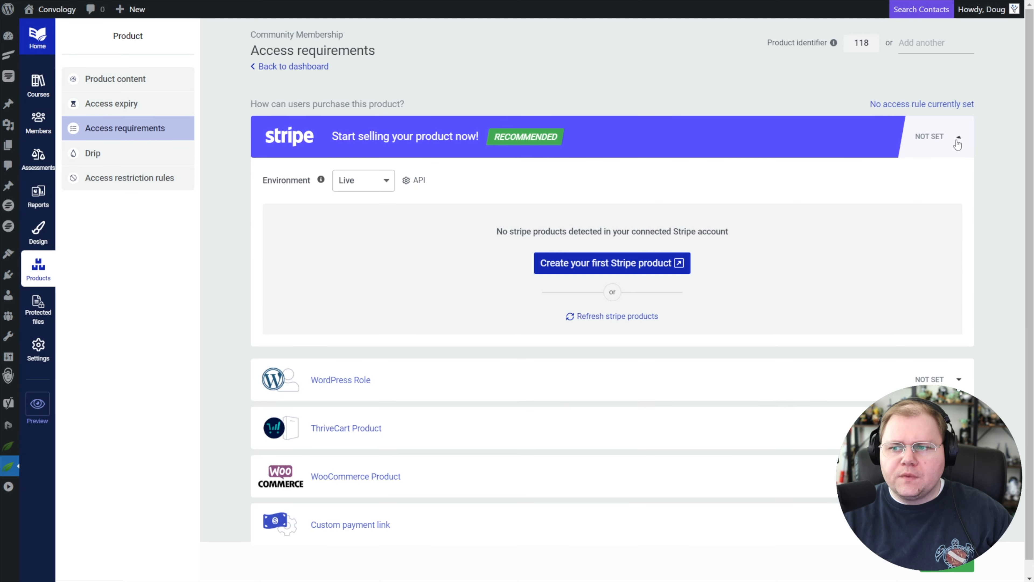
pyautogui.click(363, 184)
pyautogui.click(352, 201)
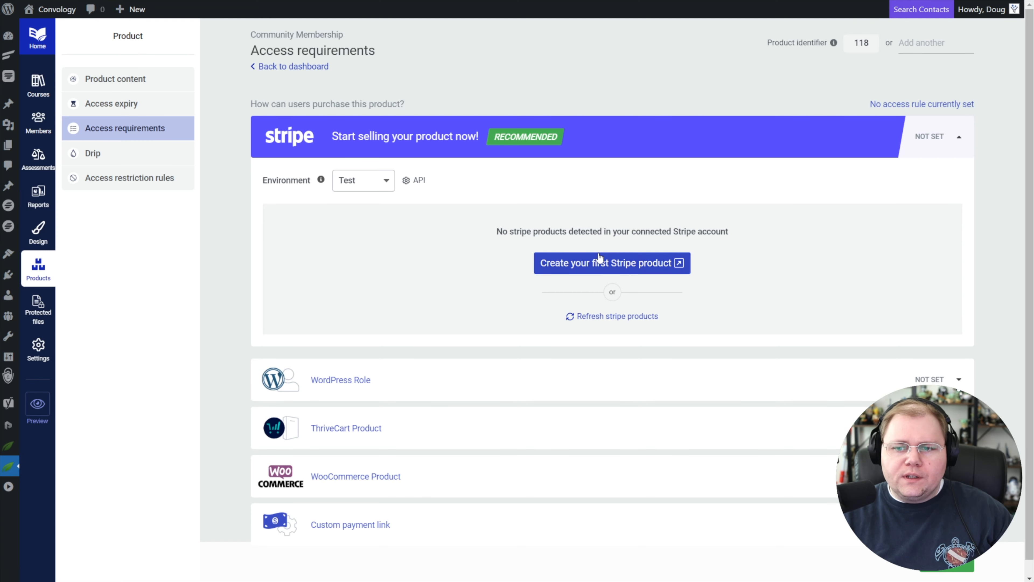
pyautogui.click(617, 264)
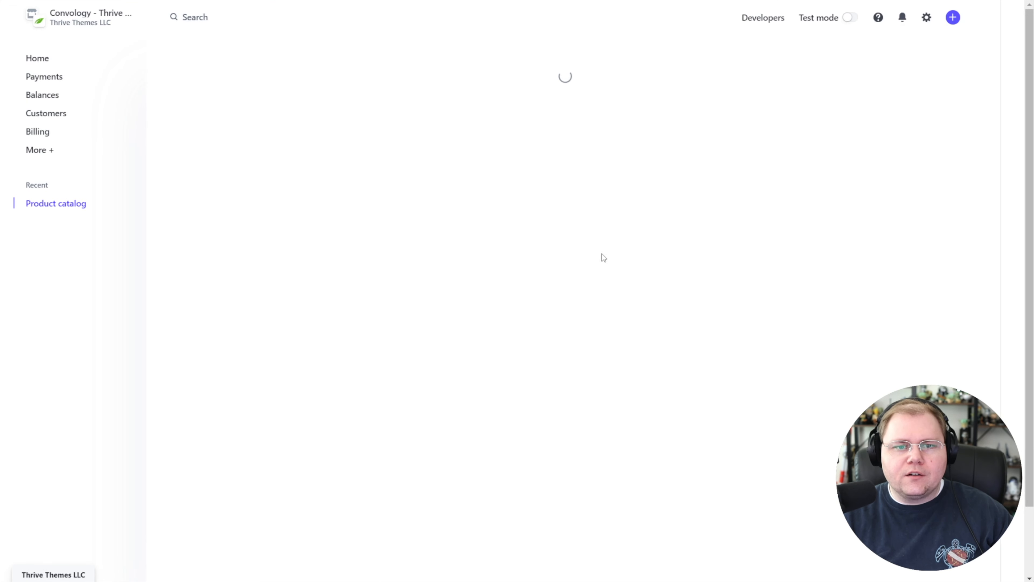
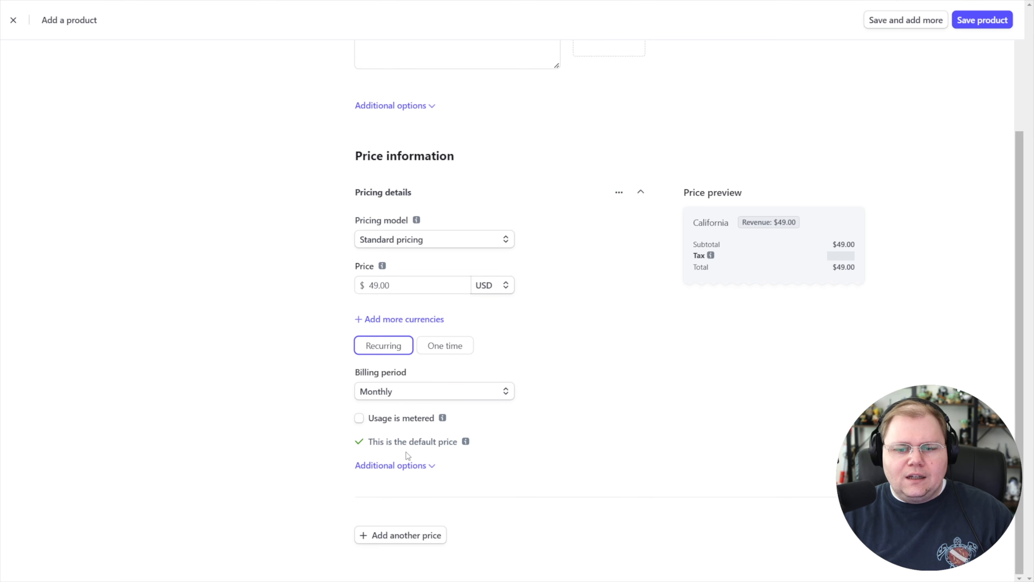
# Review the additional options of the monthly price and save the live Community Membership product in Stripe.
pyautogui.click(420, 465)
pyautogui.scroll(-3, 423, 448)
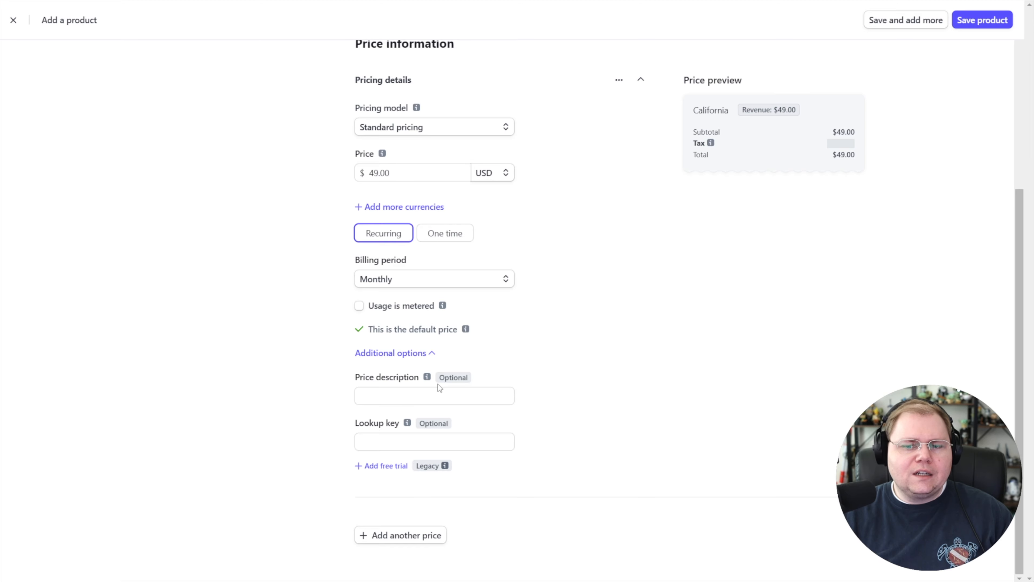
pyautogui.moveTo(427, 382)
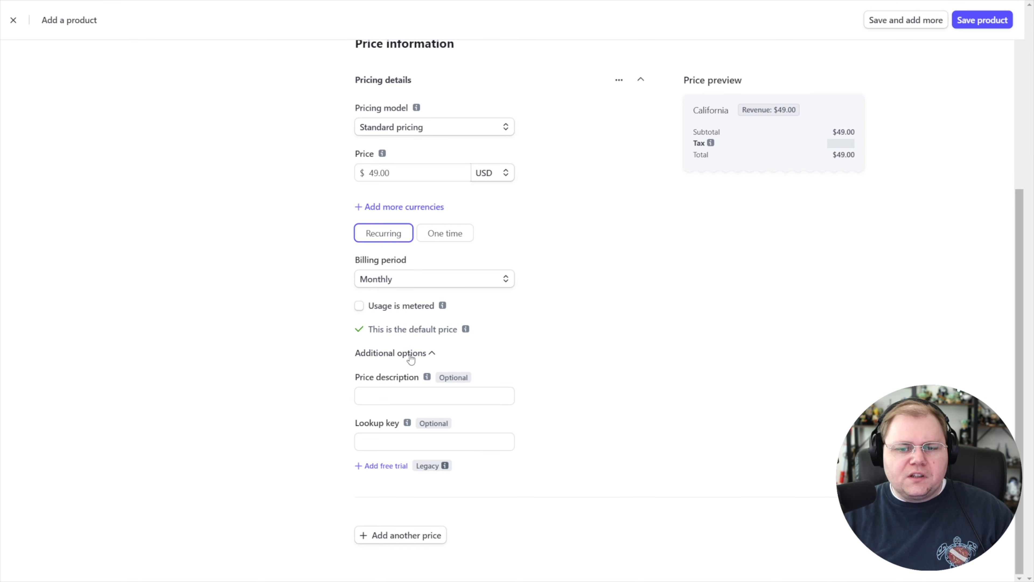
pyautogui.click(409, 353)
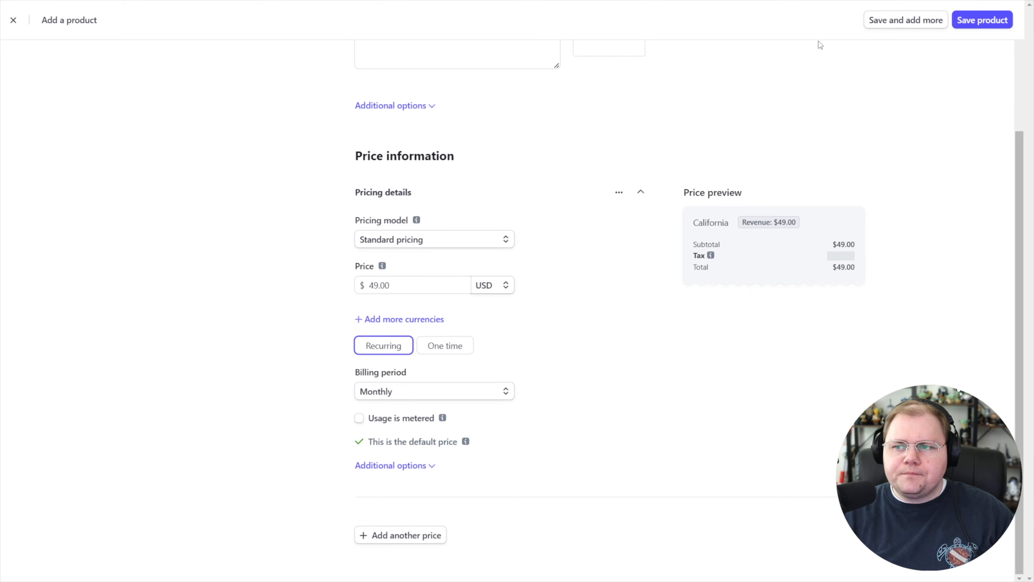
pyautogui.click(988, 21)
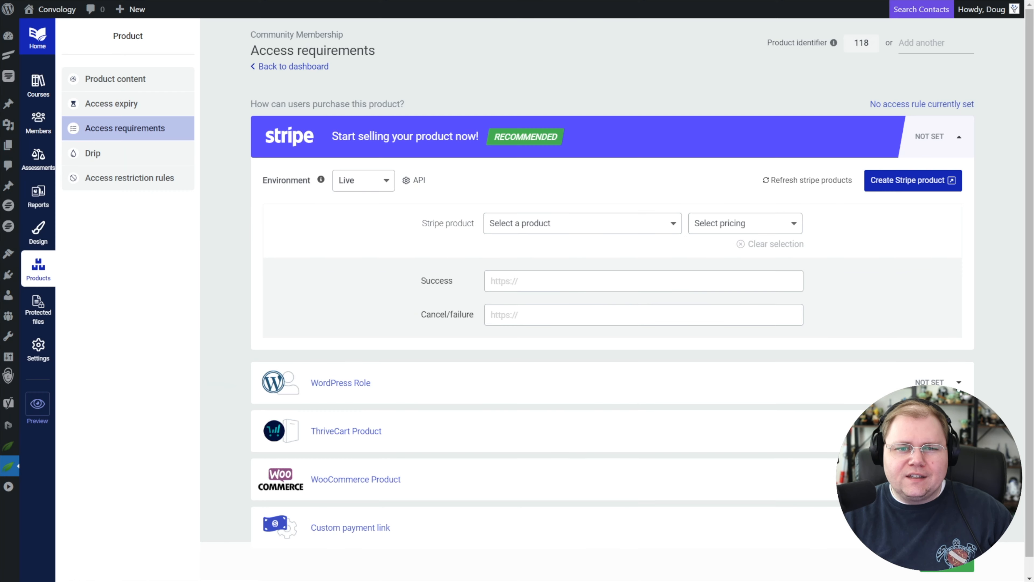
# Switch to Thrive Apprentice, set the product's Stripe environment to Live, and select the live Stripe product.
pyautogui.click(358, 180)
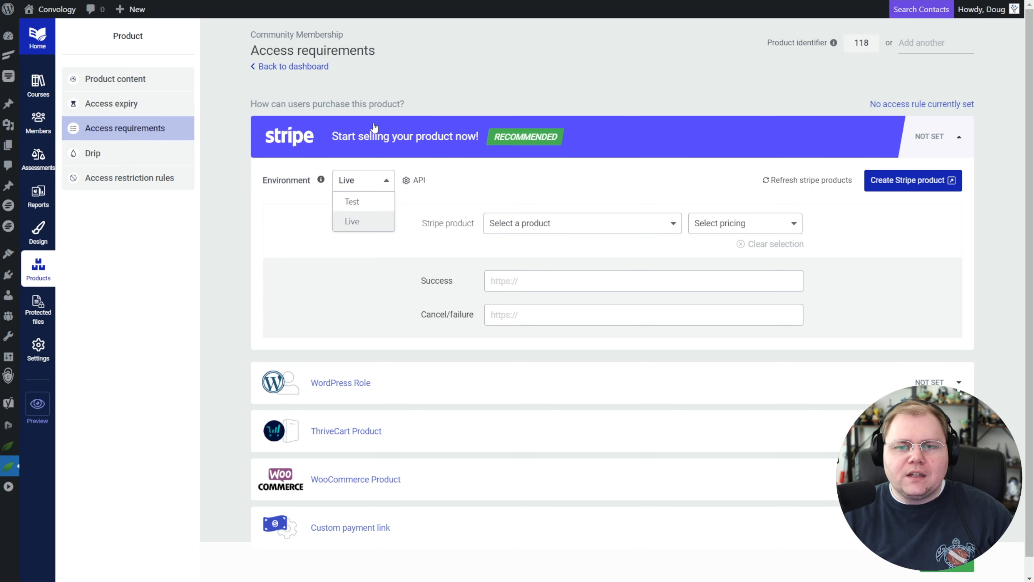
pyautogui.click(357, 221)
pyautogui.click(556, 225)
pyautogui.click(531, 246)
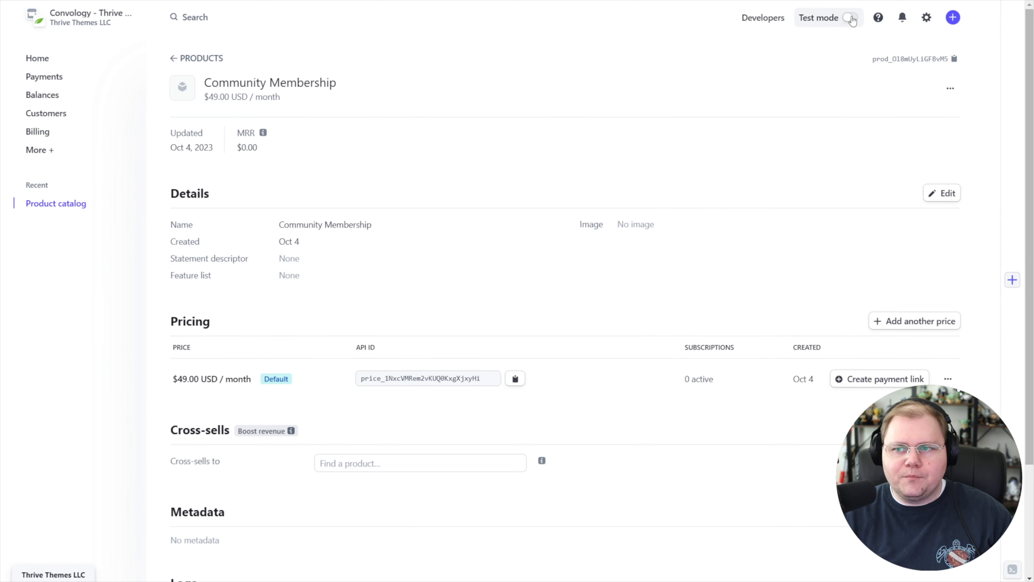
# Switch to Stripe, turn on test mode, and open the test product catalog.
pyautogui.click(851, 17)
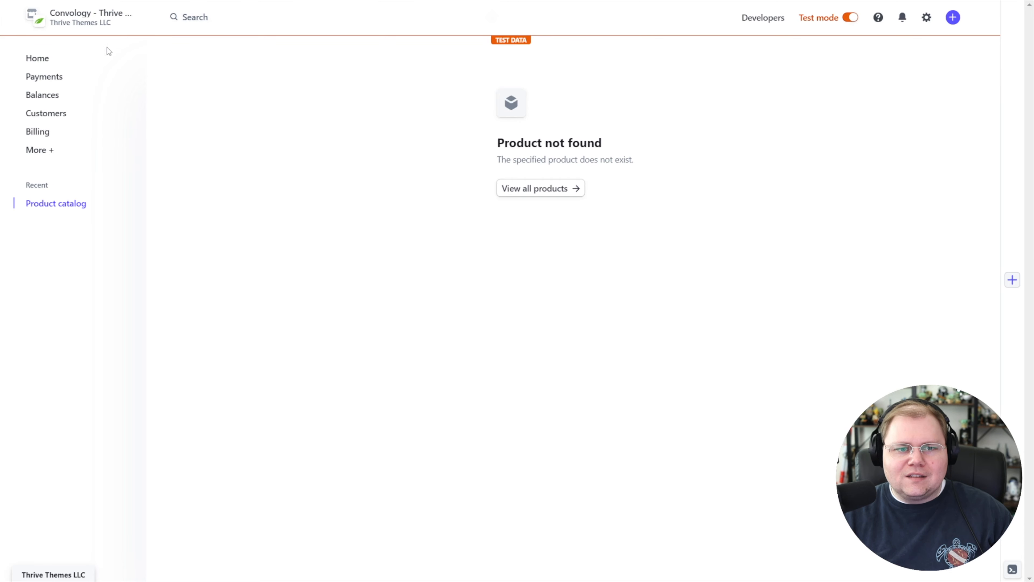
pyautogui.click(43, 150)
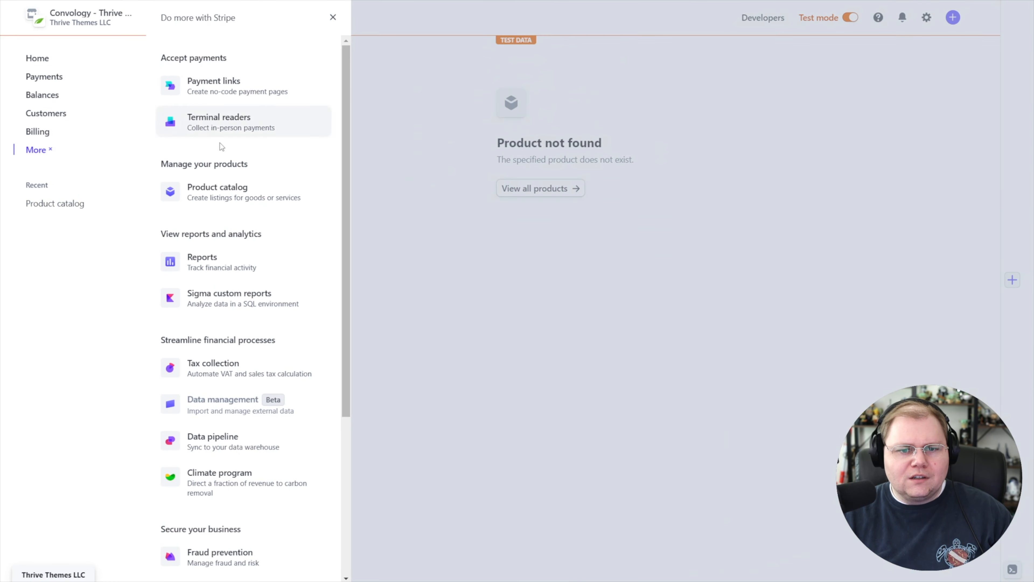
pyautogui.click(220, 188)
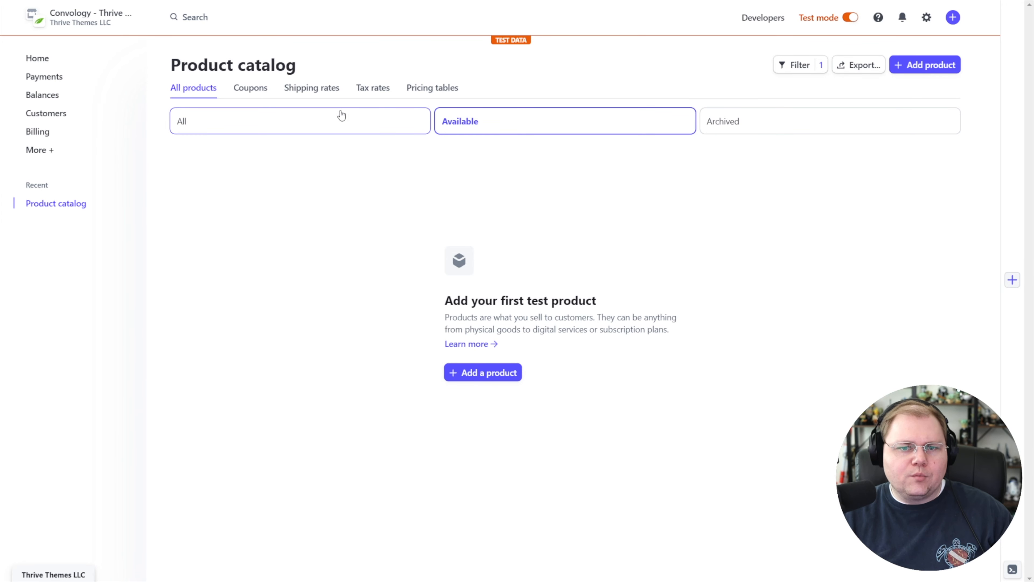
pyautogui.click(51, 150)
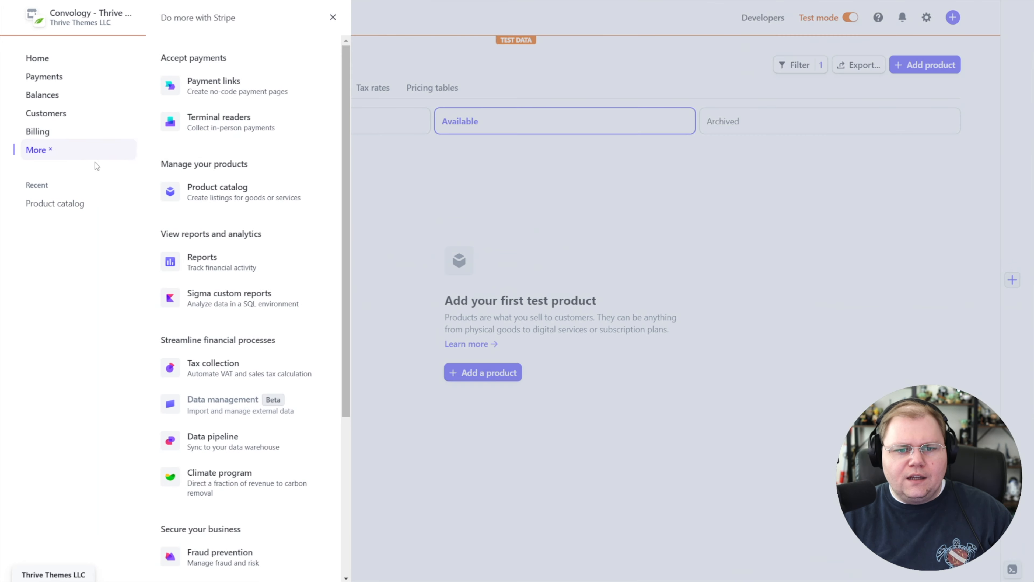
pyautogui.click(471, 181)
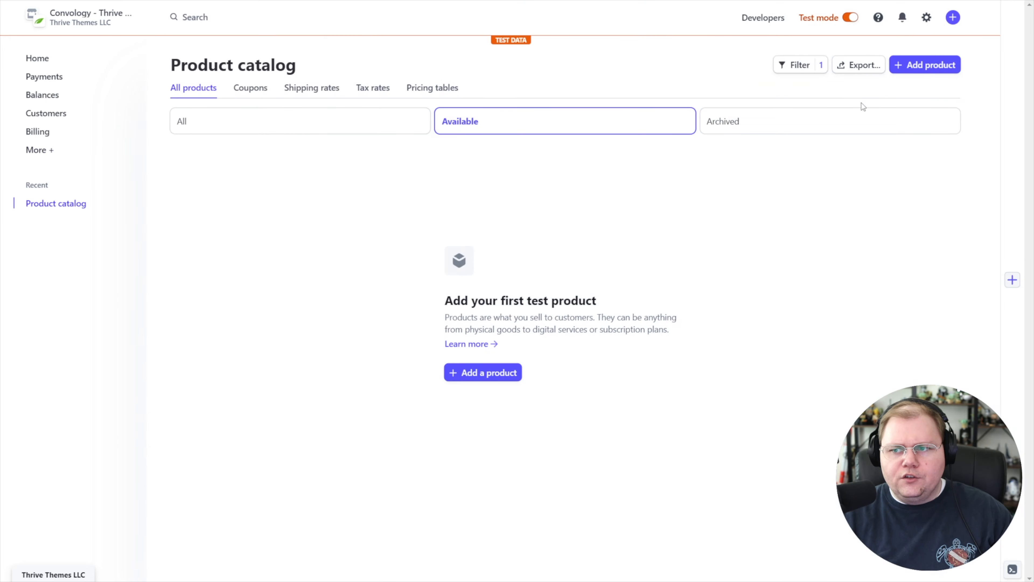
# Add a test product named "Community Membership (Test Mode)".
pyautogui.click(923, 65)
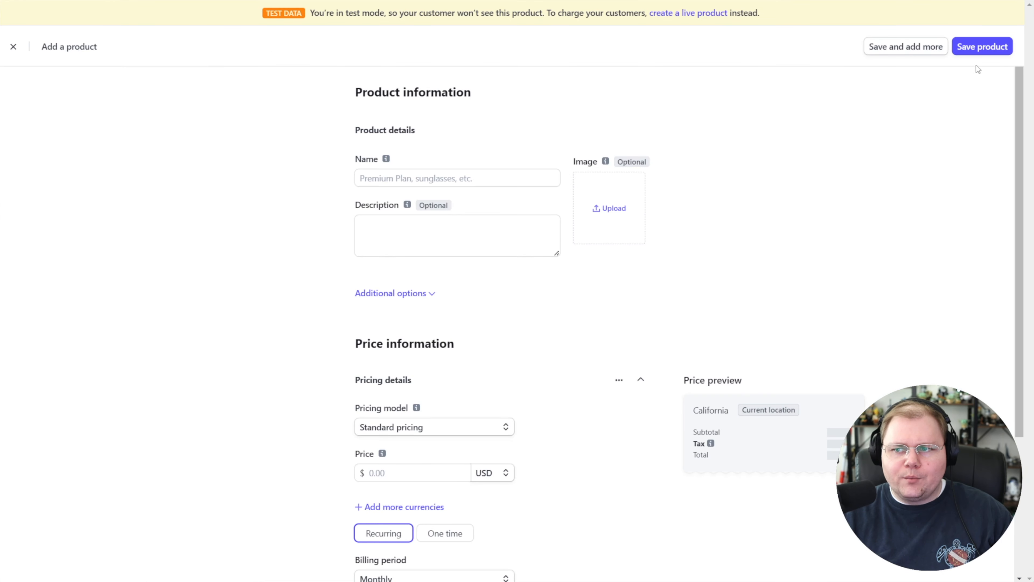
pyautogui.click(416, 175)
pyautogui.write('Community Membership')
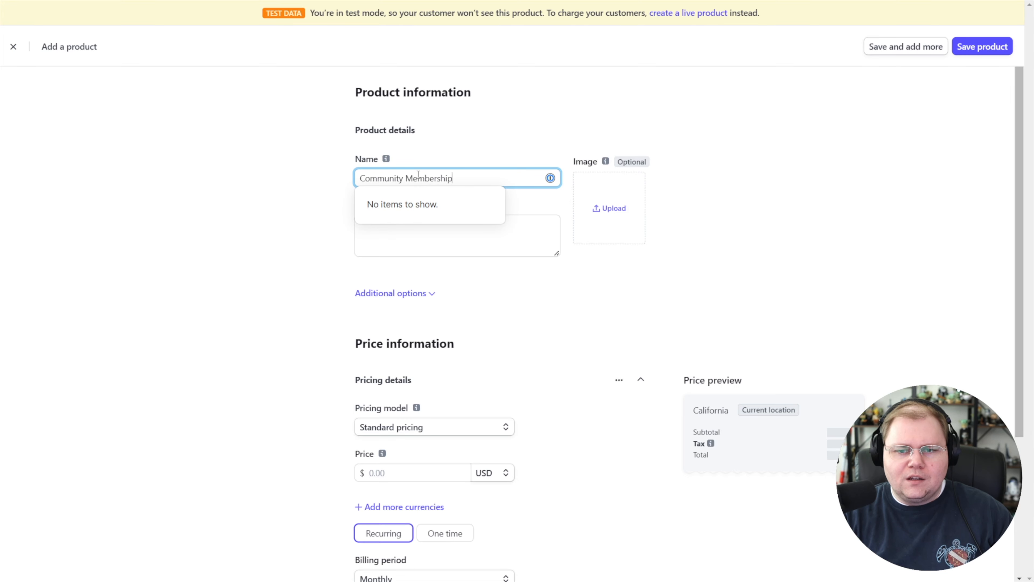
pyautogui.write(' (Test Mode)')
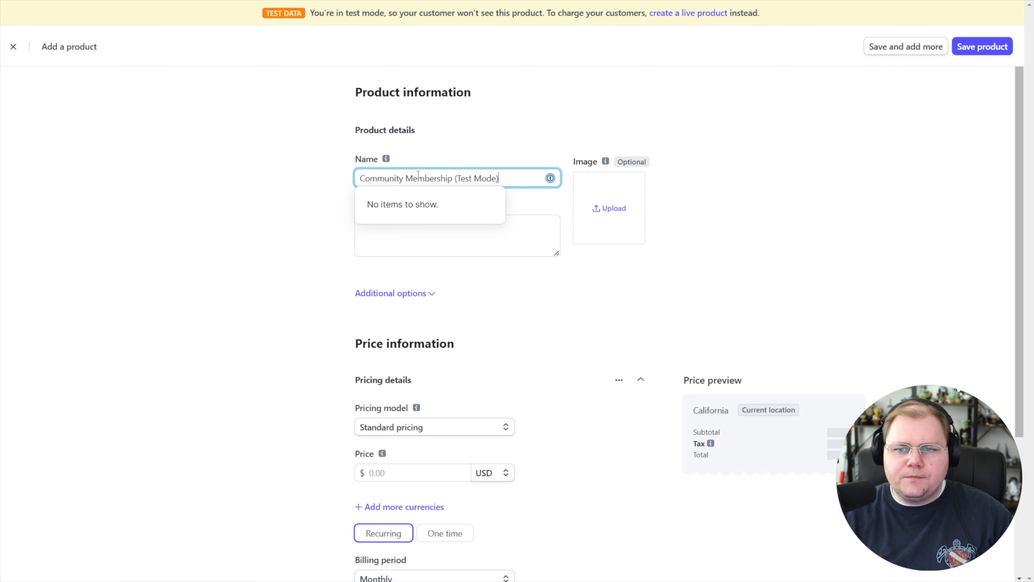
pyautogui.click(268, 293)
# Give the test product a price of 49.00 USD, keep it recurring monthly, and save the product.
pyautogui.scroll(-3, 414, 420)
pyautogui.click(394, 354)
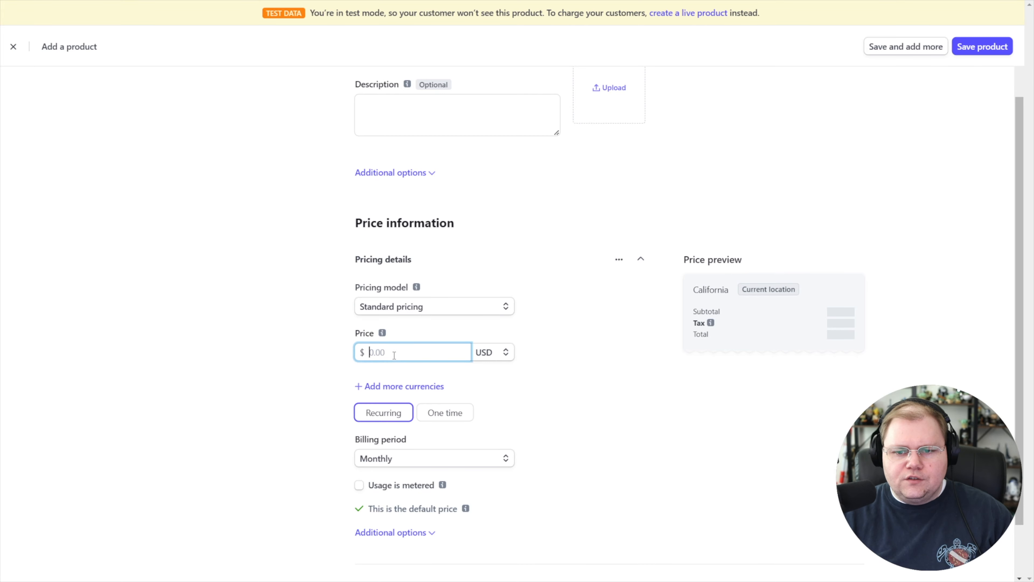
pyautogui.write('49')
pyautogui.click(280, 409)
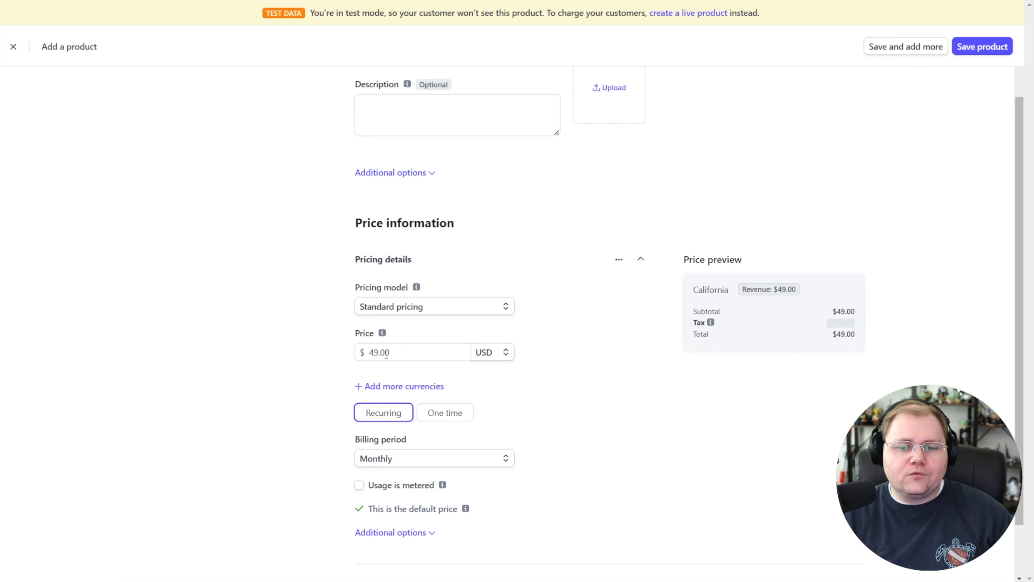
pyautogui.scroll(-2, 609, 226)
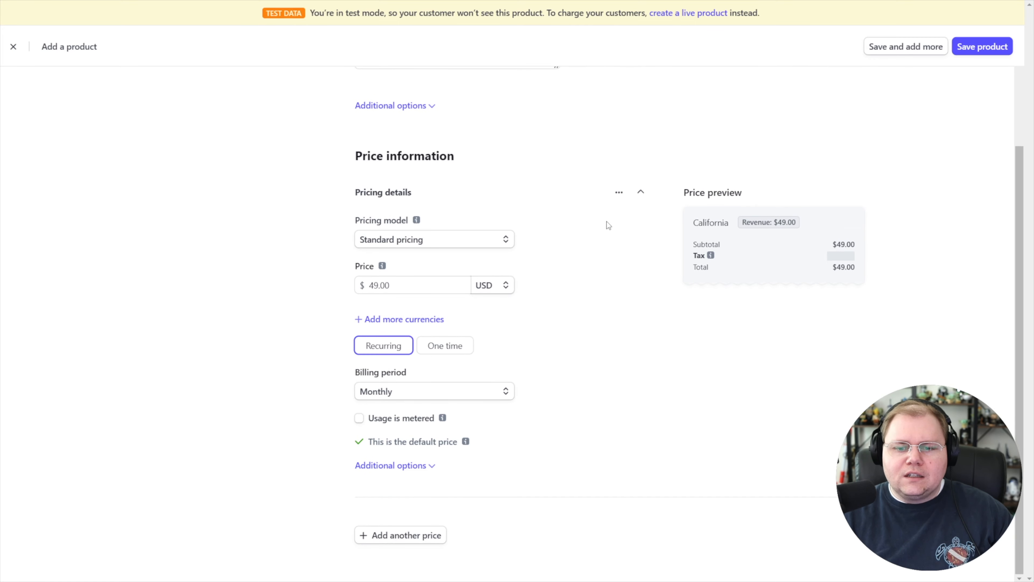
pyautogui.scroll(5, 779, 195)
pyautogui.click(982, 46)
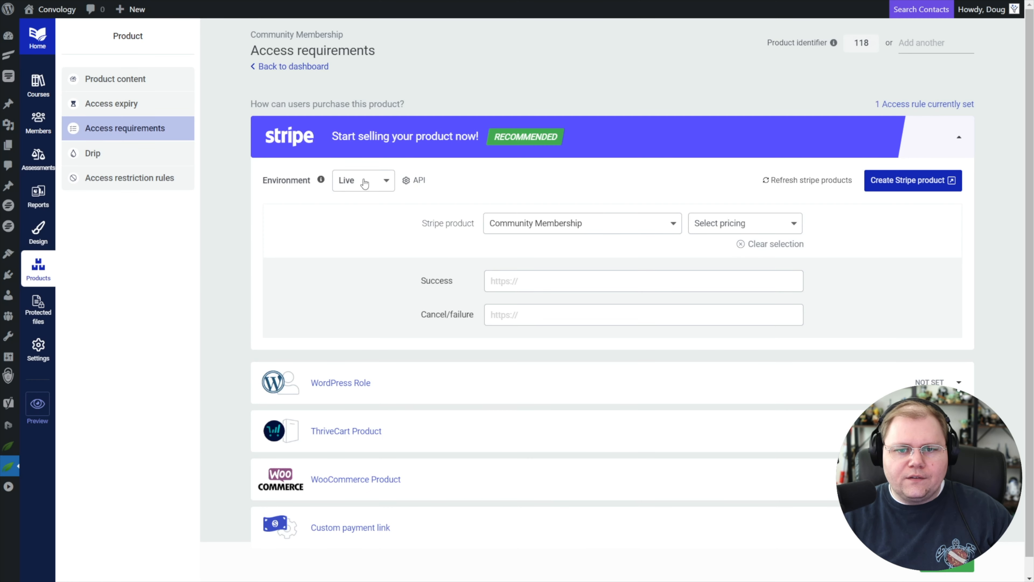
# In Thrive Apprentice, set the Stripe environment to Test and select "Community Membership (Test Mode)" with the USD 49.00 pricing.
pyautogui.click(364, 183)
pyautogui.click(362, 200)
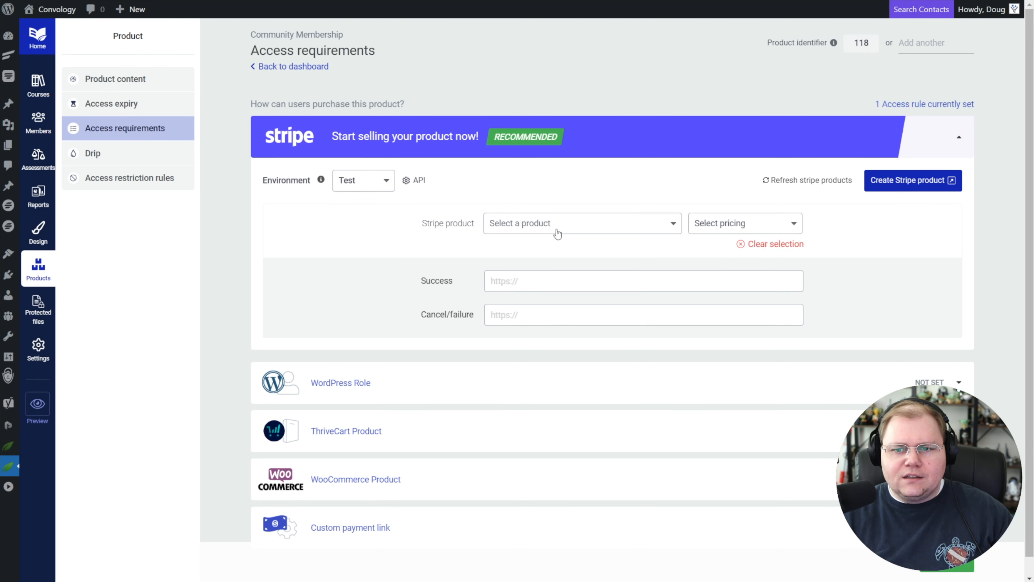
pyautogui.click(580, 229)
pyautogui.click(582, 245)
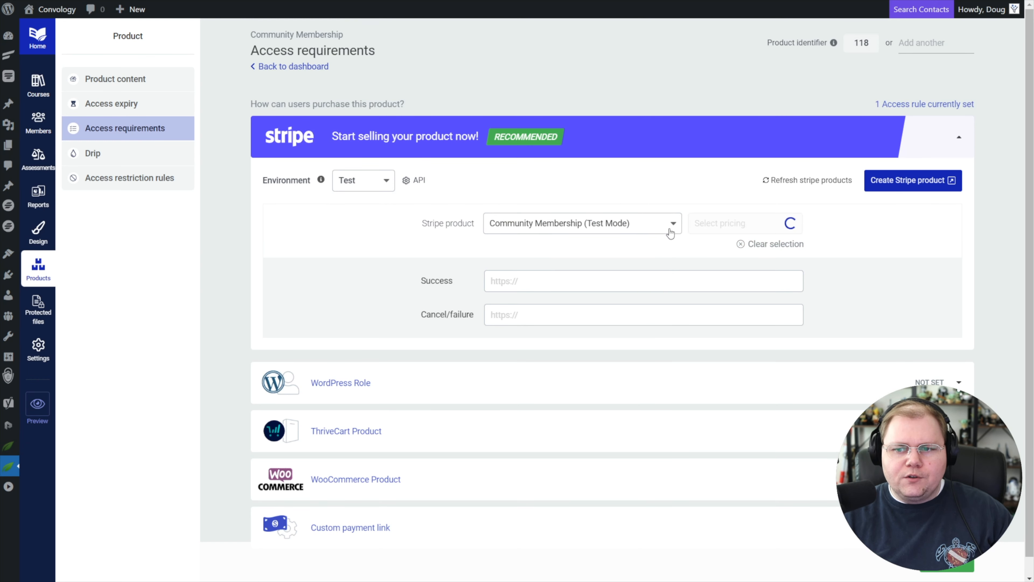
pyautogui.click(728, 226)
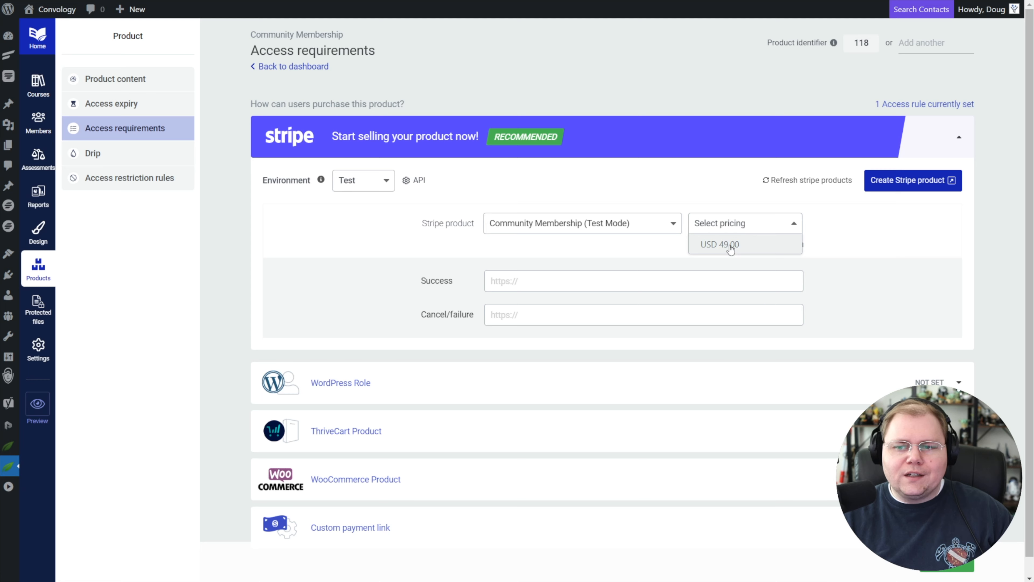
pyautogui.click(729, 246)
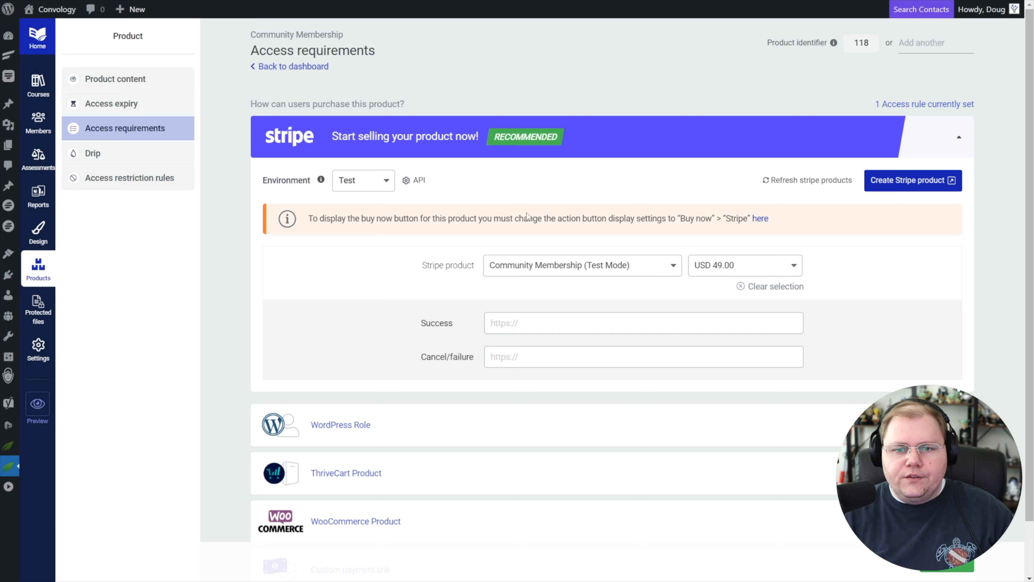
# Set the Community Membership's action button rule to "Display buy button" with Stripe as the provider, and save it.
pyautogui.click(761, 218)
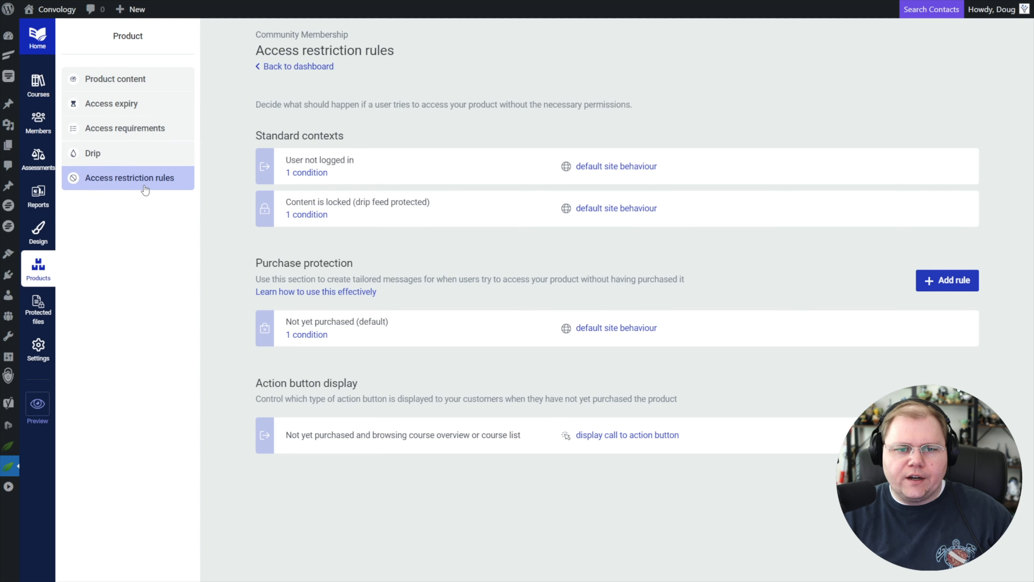
pyautogui.click(609, 435)
pyautogui.click(436, 101)
pyautogui.click(397, 137)
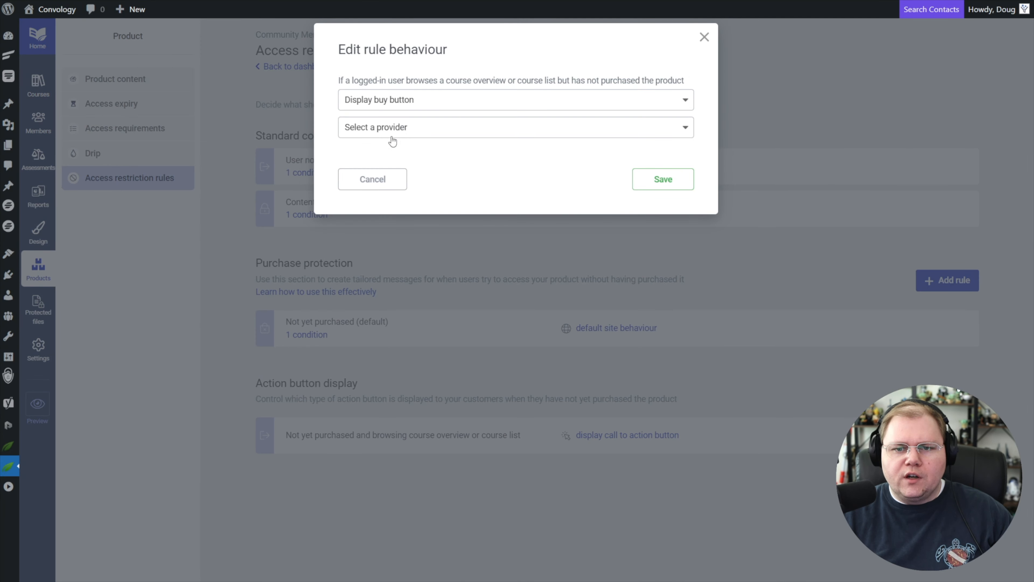
pyautogui.click(373, 129)
pyautogui.click(362, 168)
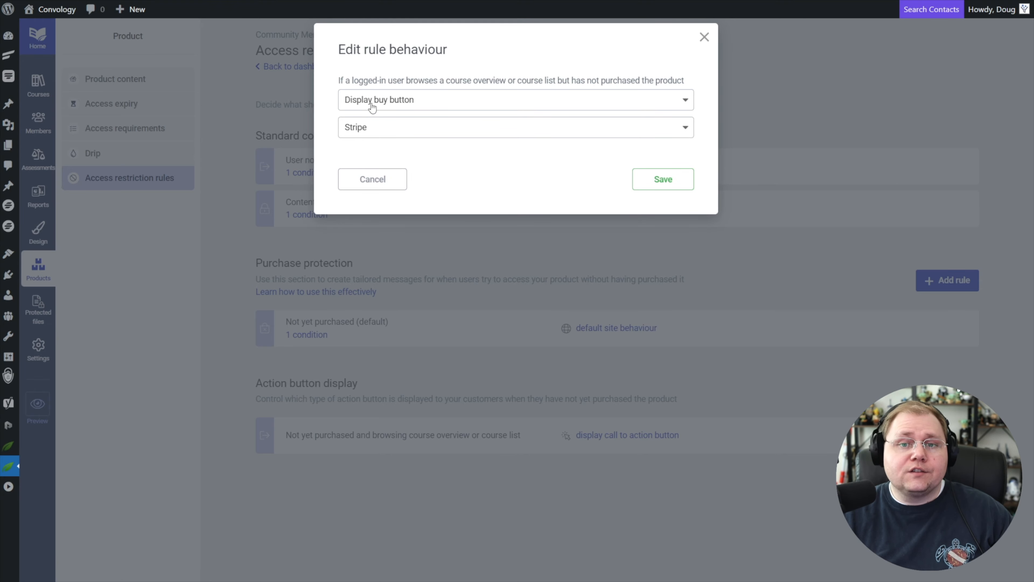
pyautogui.click(661, 180)
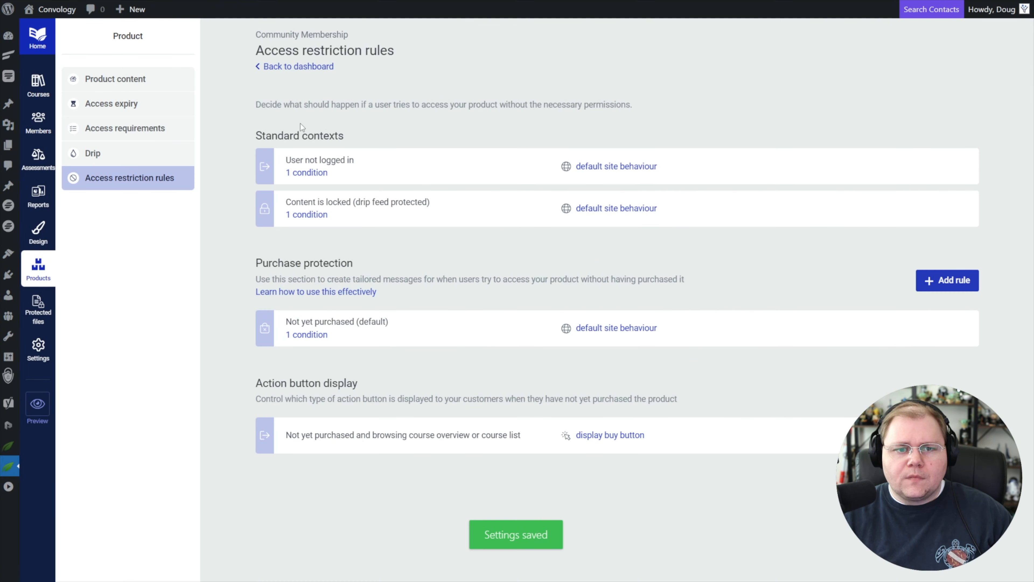
pyautogui.click(122, 131)
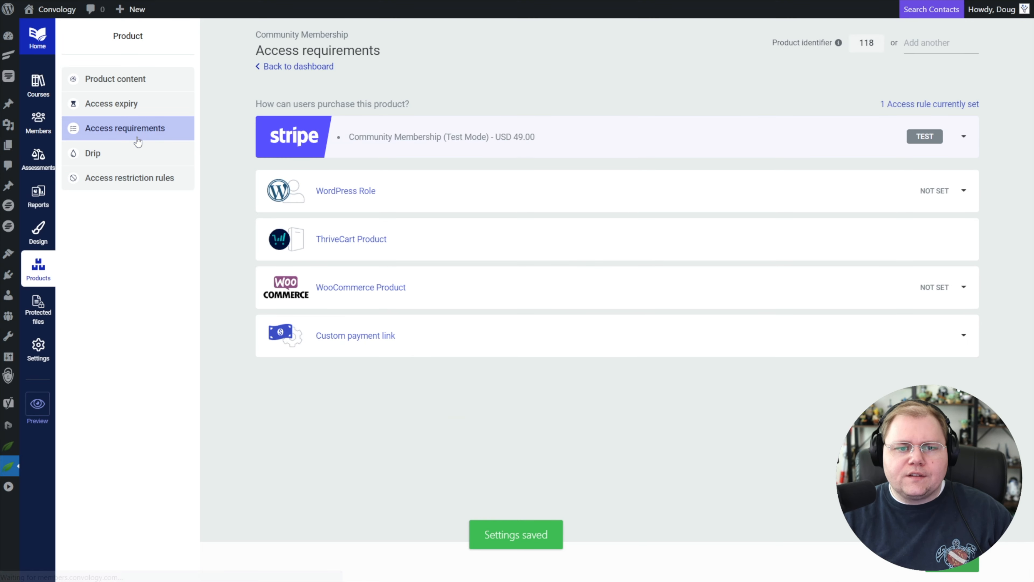
pyautogui.click(963, 136)
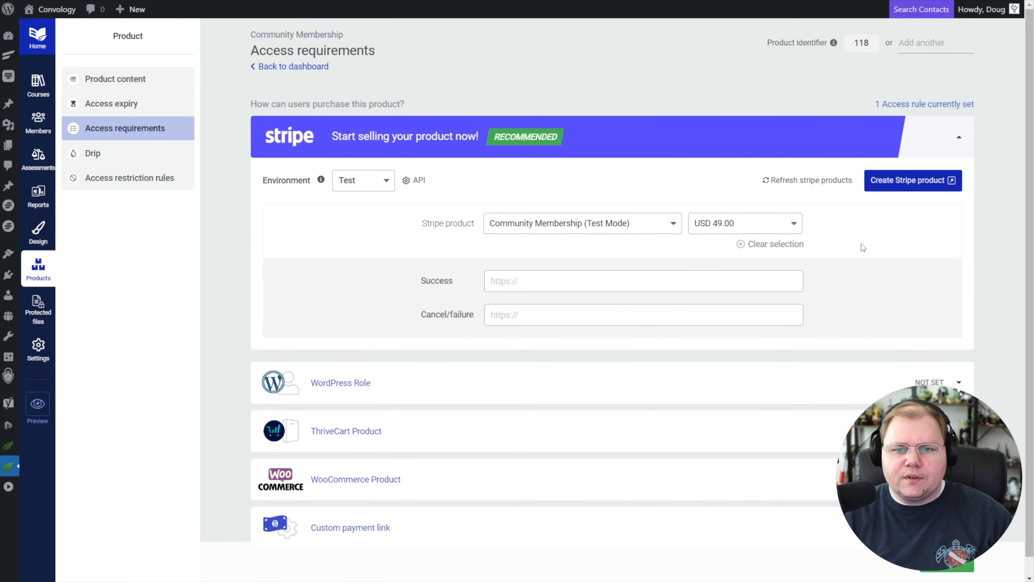
pyautogui.moveTo(424, 279)
pyautogui.mouseDown()
pyautogui.moveTo(453, 281)
pyautogui.moveTo(421, 287)
pyautogui.mouseUp()
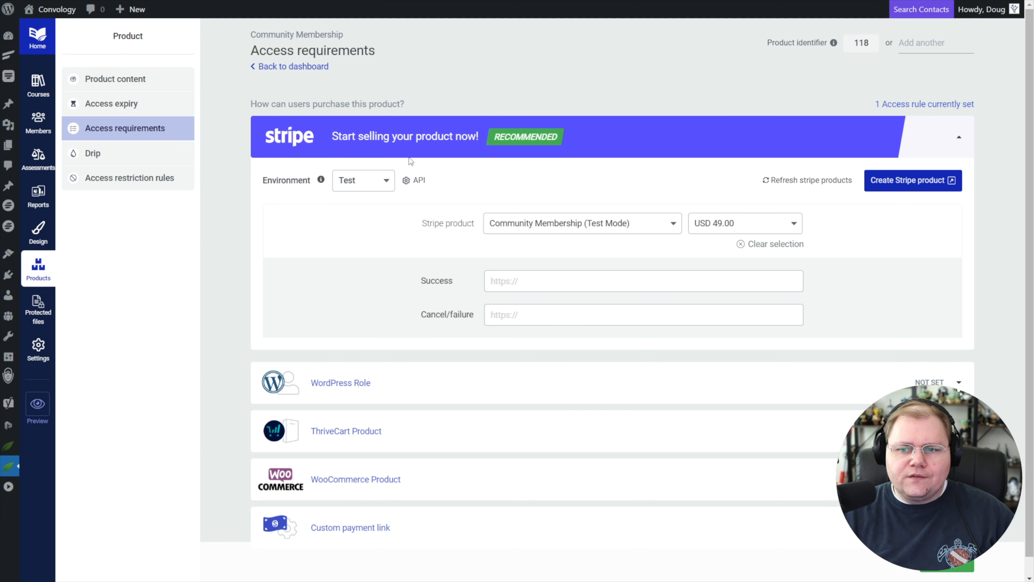
pyautogui.click(533, 281)
pyautogui.write('https://members.convology.com/community-confirmation/')
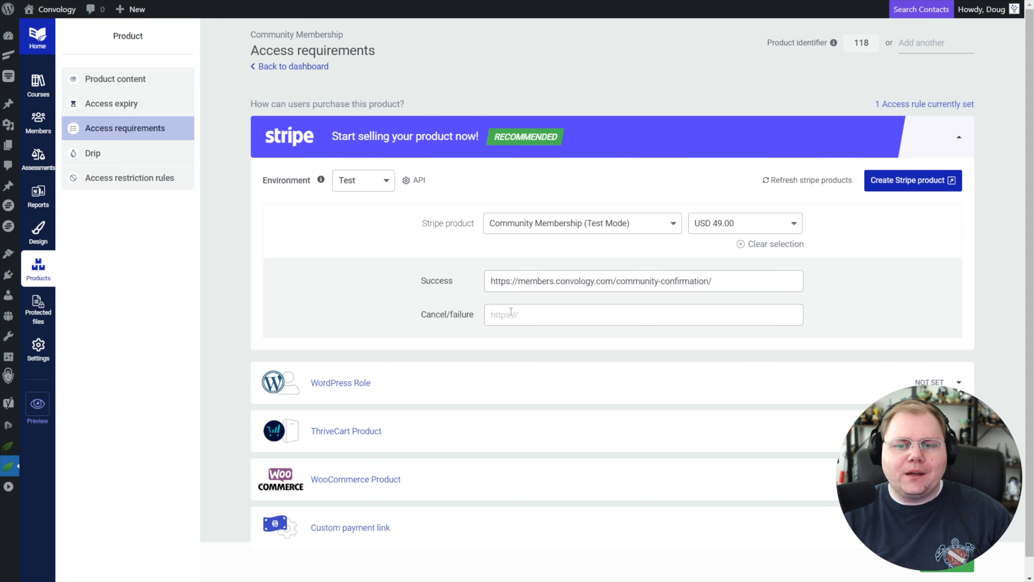
pyautogui.click(525, 315)
pyautogui.write('https://members.convology.com/community-confirmation/')
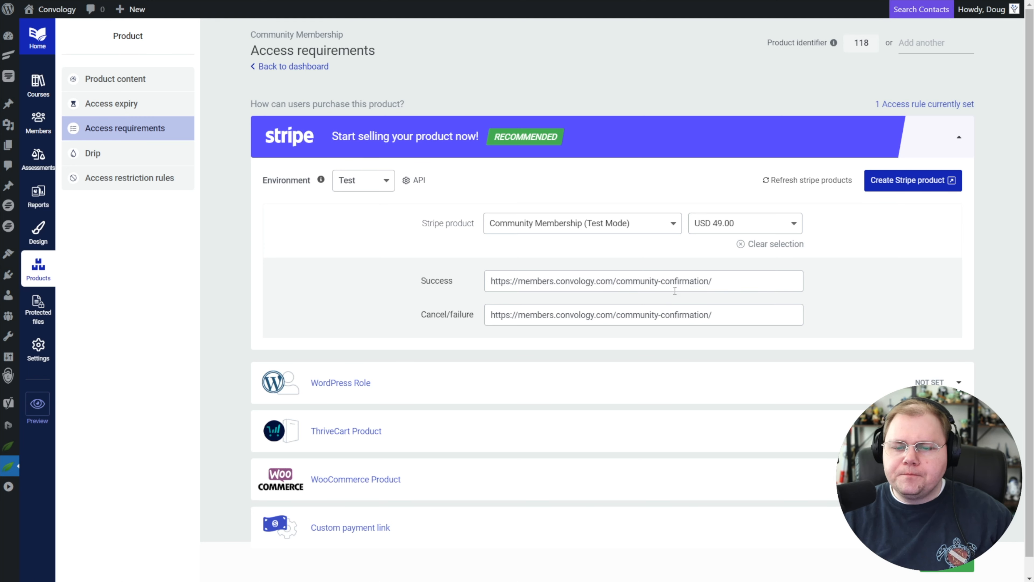
pyautogui.scroll(-1, 490, 128)
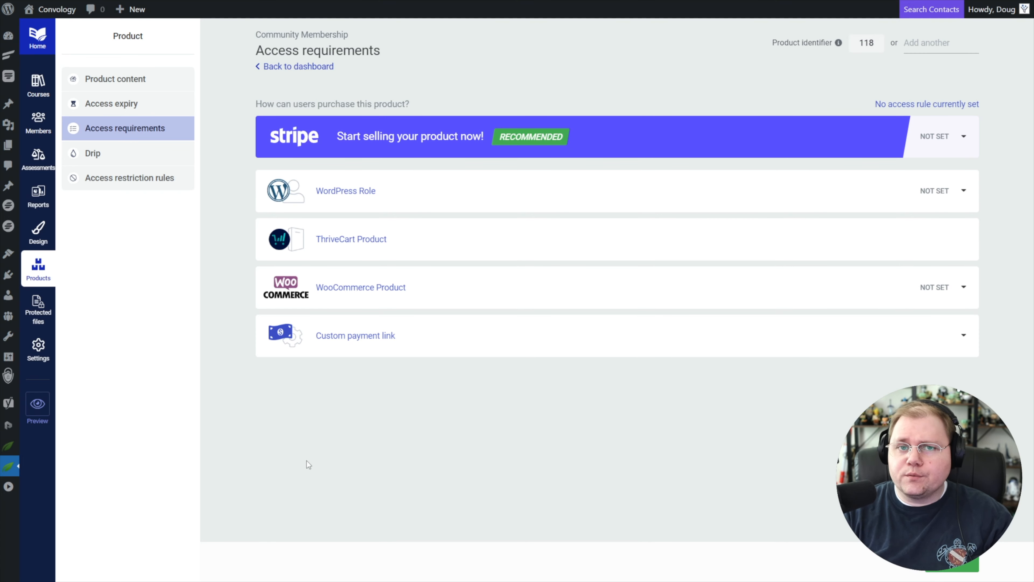
# In the access restriction rules, set the "Not yet purchased (default)" behaviour to "Display custom content" and open its restricted content page in Thrive Architect.
pyautogui.click(169, 188)
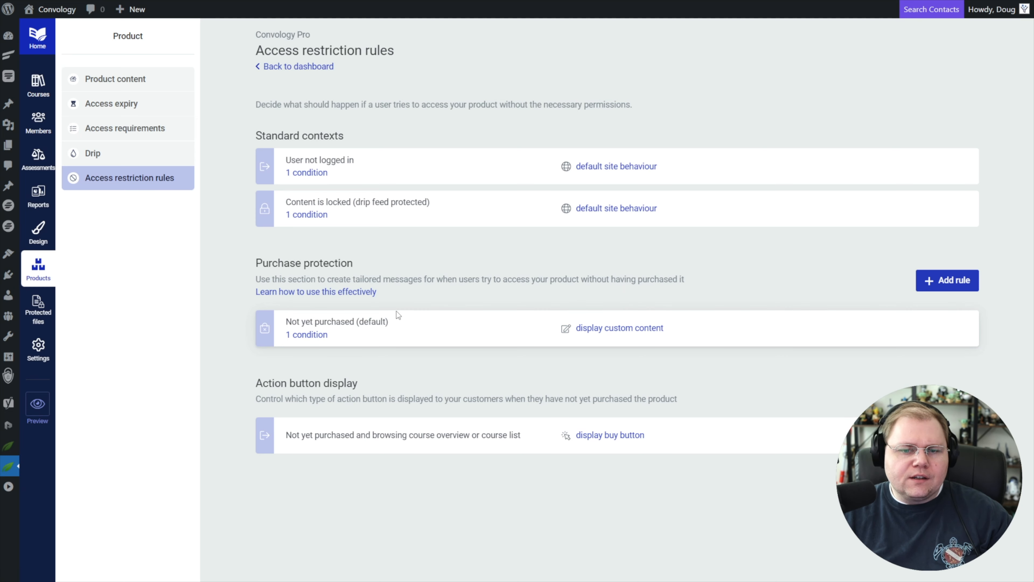
pyautogui.moveTo(252, 262); pyautogui.dragTo(368, 265)
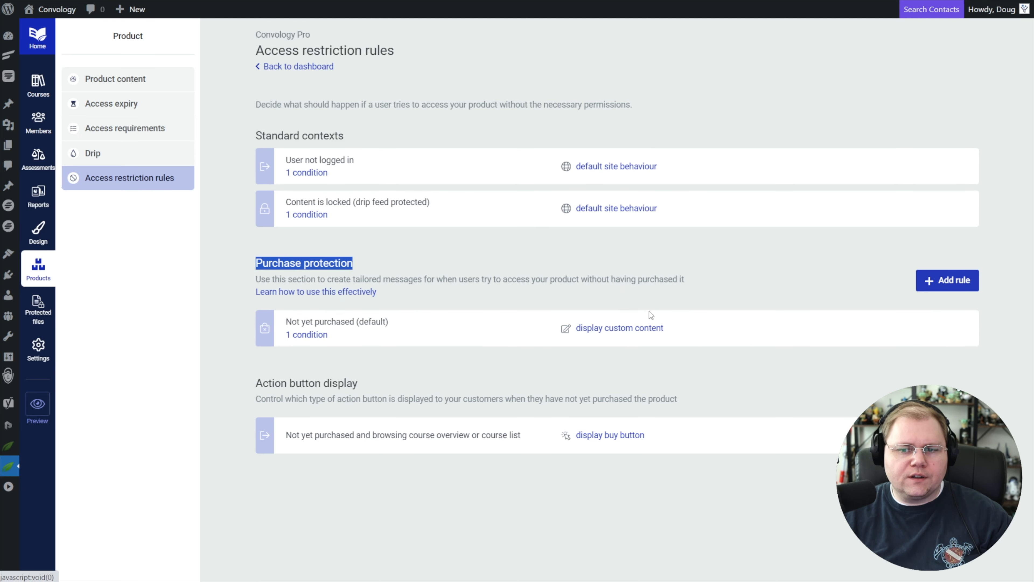
pyautogui.click(605, 333)
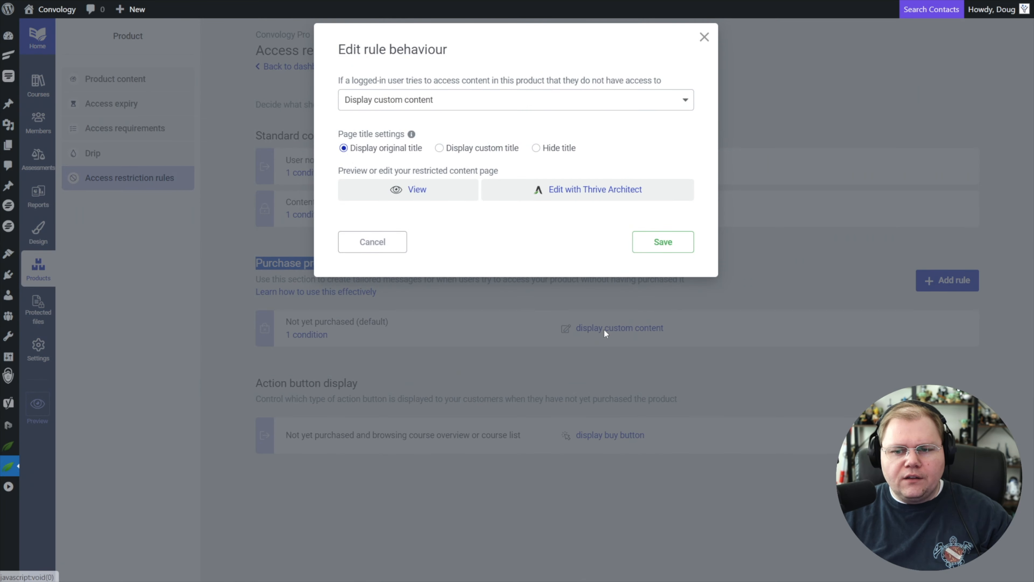
pyautogui.click(393, 101)
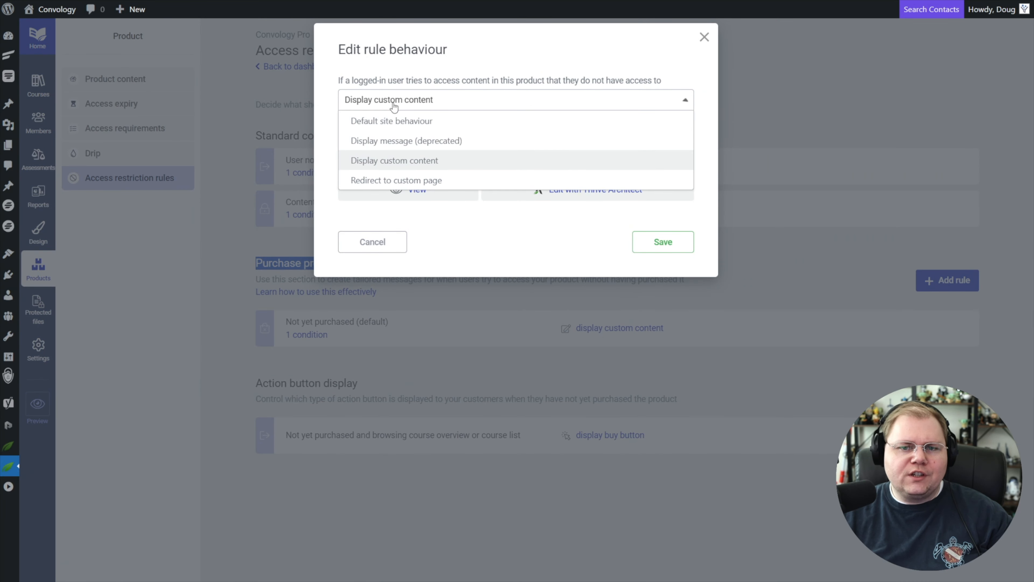
pyautogui.click(397, 104)
pyautogui.click(397, 104)
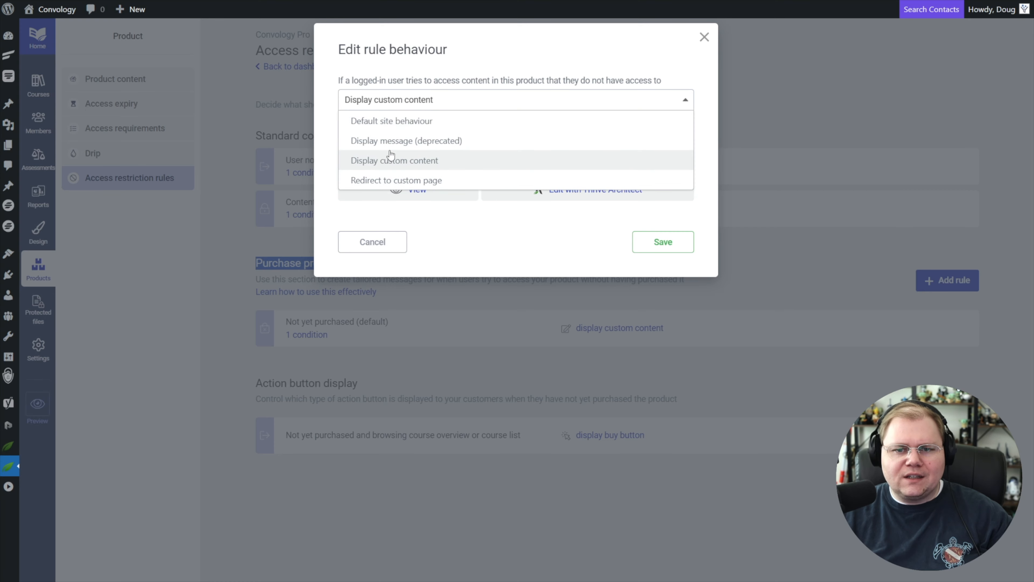
pyautogui.click(403, 157)
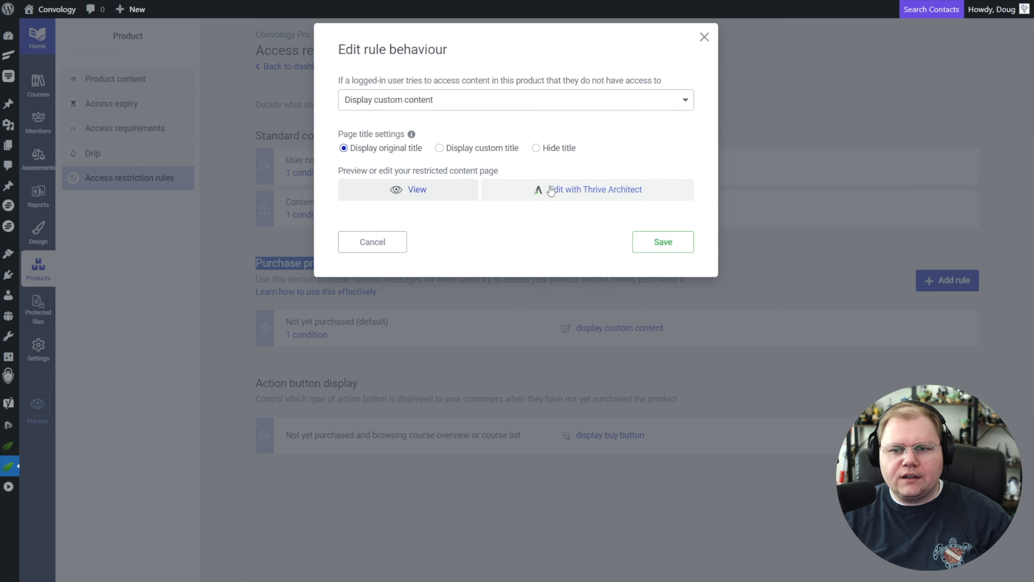
pyautogui.click(585, 192)
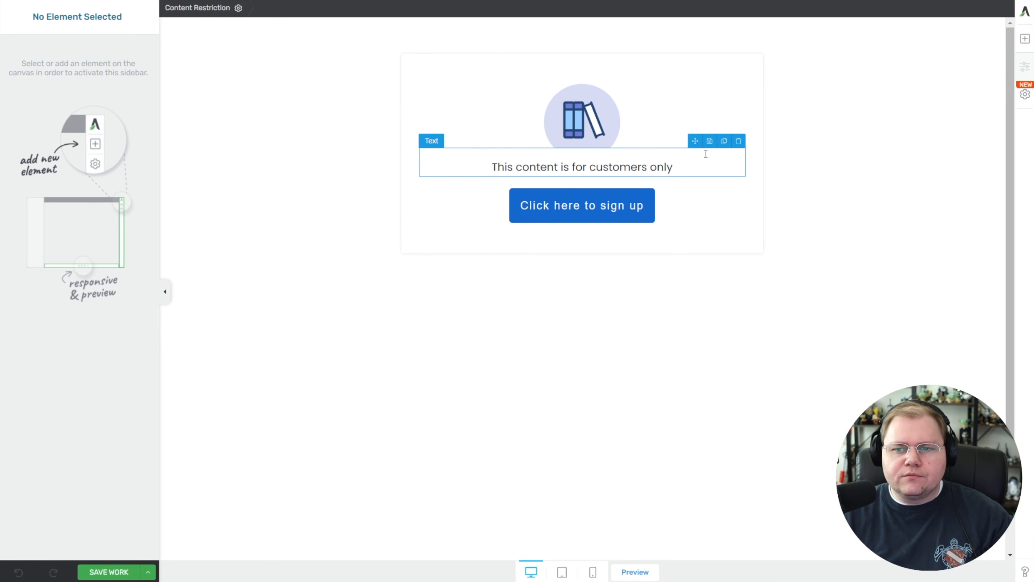
# Delete the "This content is for customers only" text and the sign-up button, and browse the available elements down to Thrive Integrations.
pyautogui.click(739, 141)
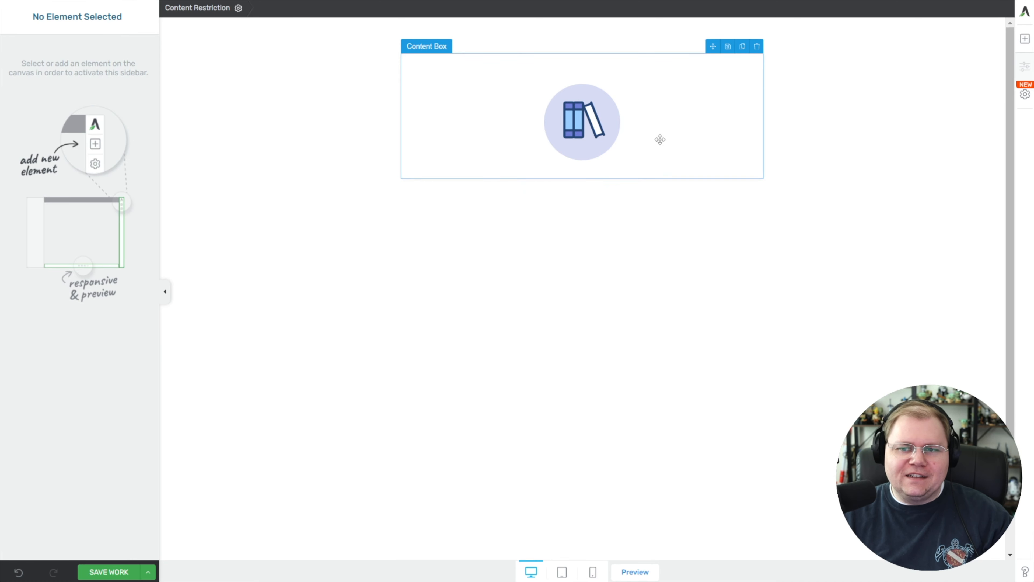
pyautogui.click(1025, 39)
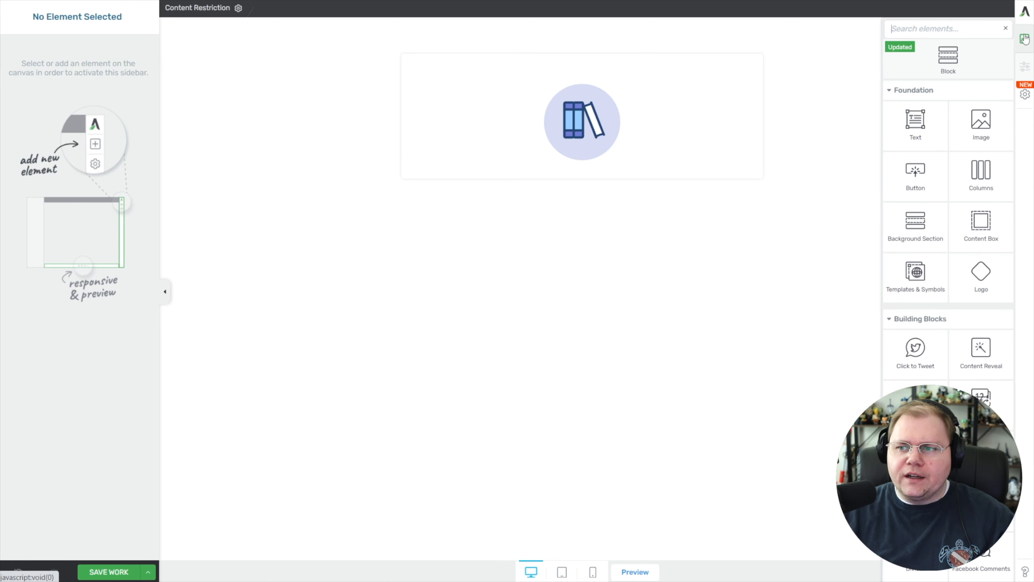
pyautogui.scroll(-10, 928, 175)
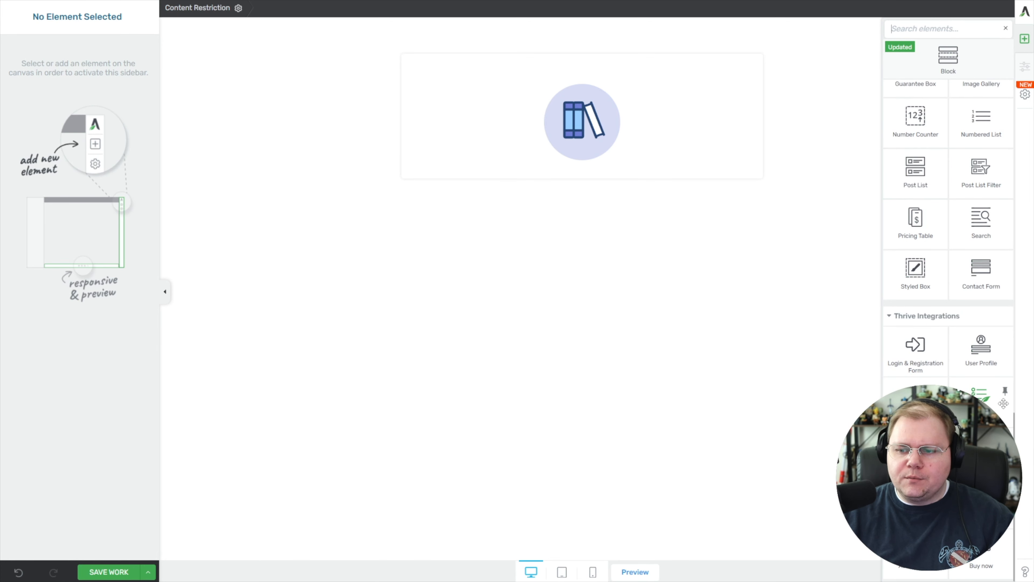
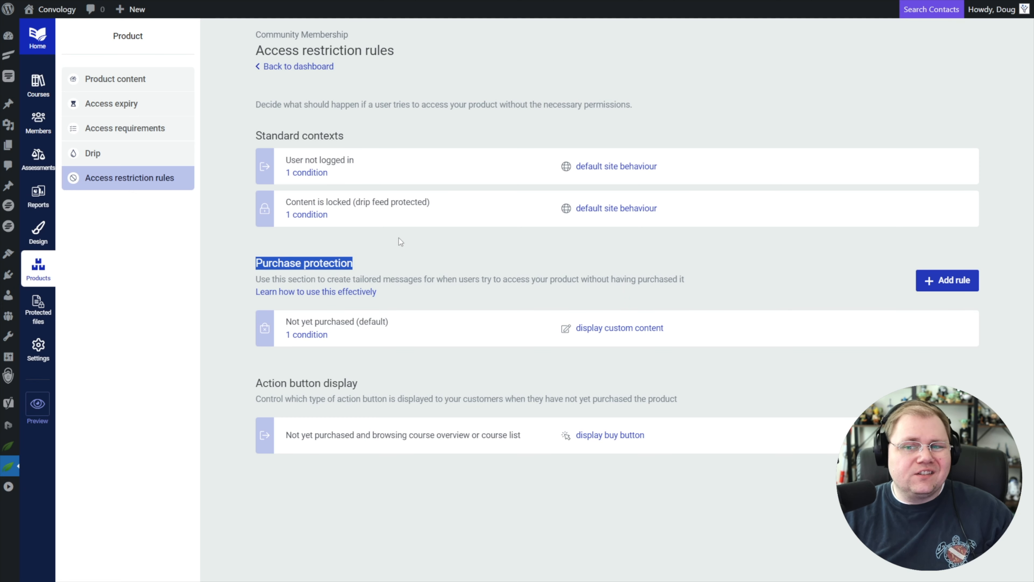
pyautogui.click(574, 133)
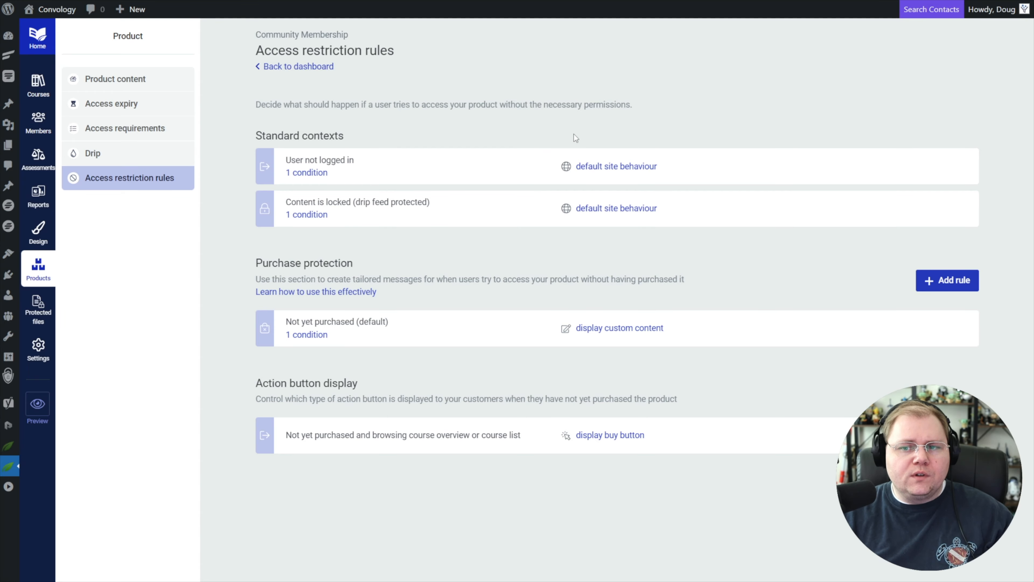
pyautogui.click(602, 167)
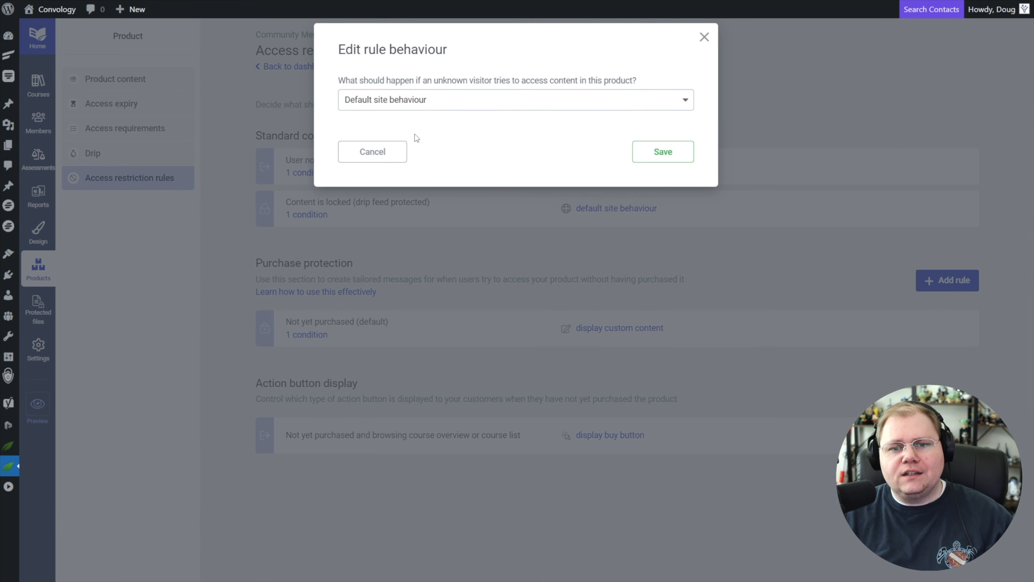
pyautogui.click(346, 159)
pyautogui.moveTo(261, 146); pyautogui.dragTo(382, 135)
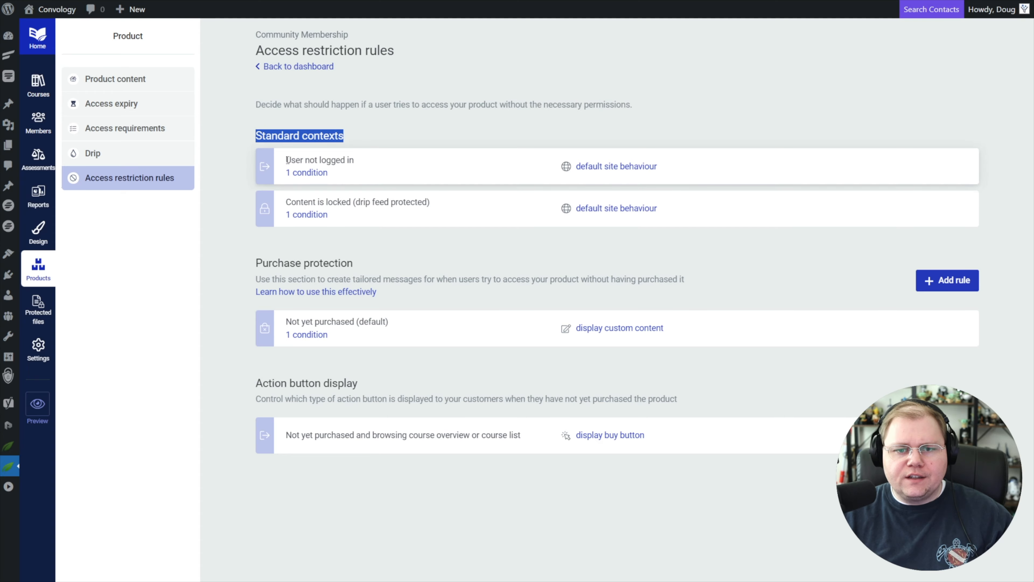
# Set the "User not logged in" rule to "Display custom content" and open its restricted content page in Thrive Architect.
pyautogui.click(612, 167)
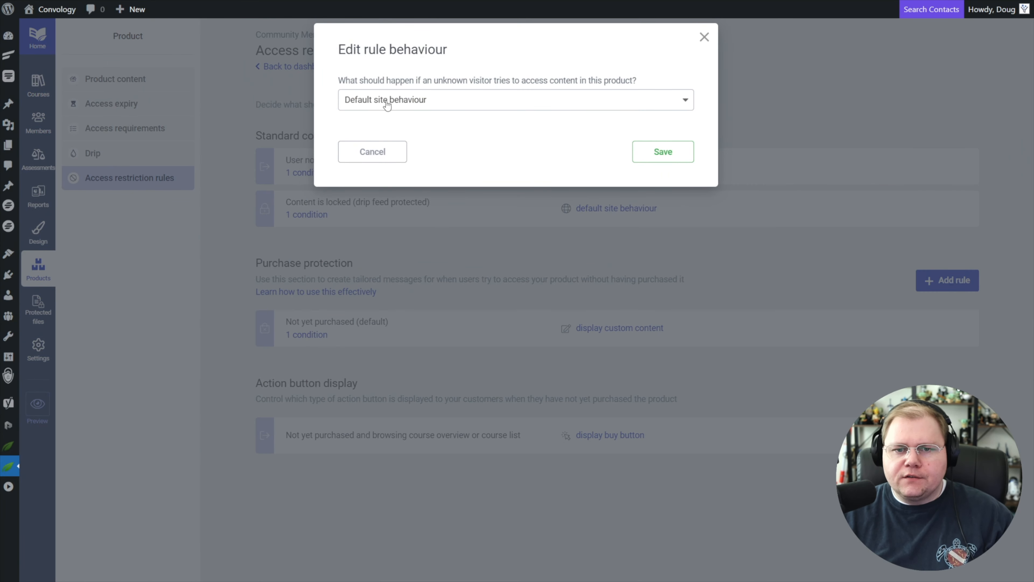
pyautogui.click(398, 104)
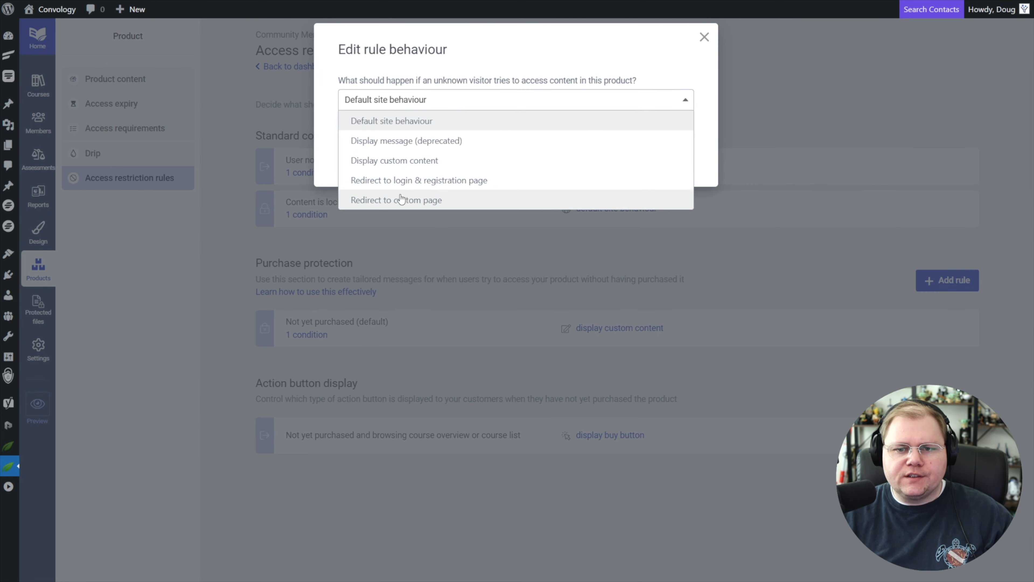
pyautogui.click(424, 160)
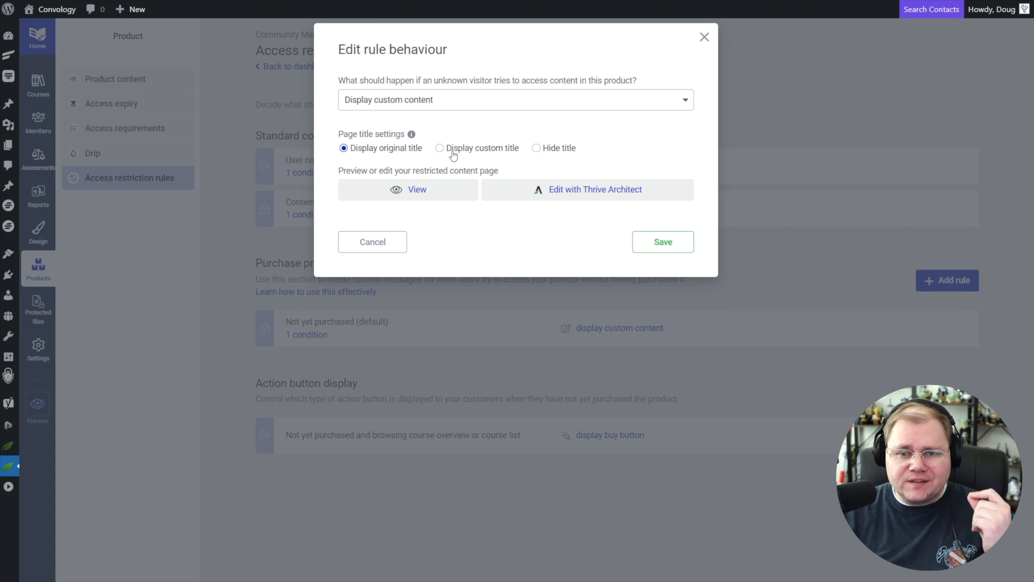
pyautogui.click(593, 195)
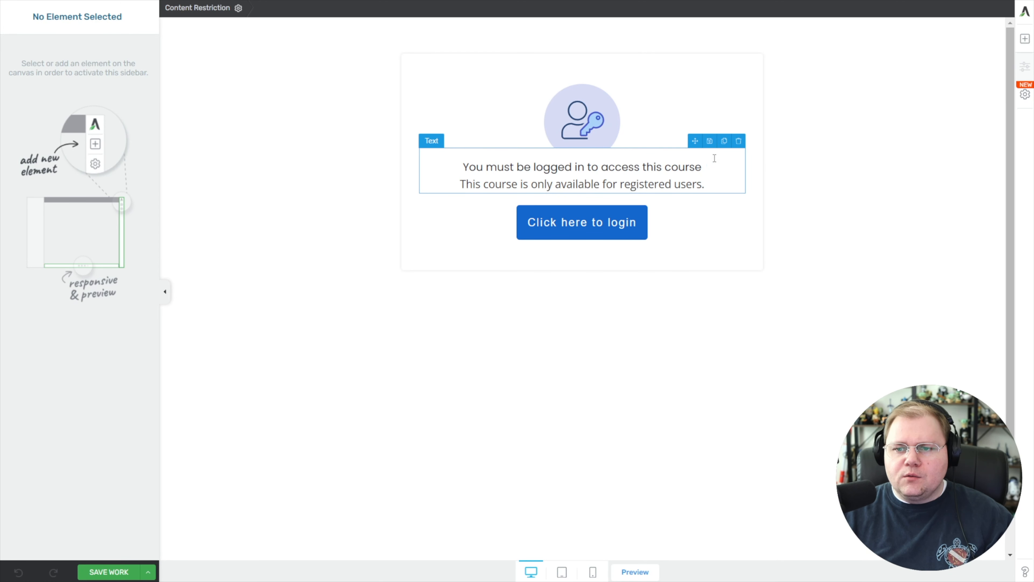
# Replace the login message and button with a "Buy now" button for Community Membership through Stripe, save, and test it on the published page.
pyautogui.click(739, 140)
pyautogui.click(641, 164)
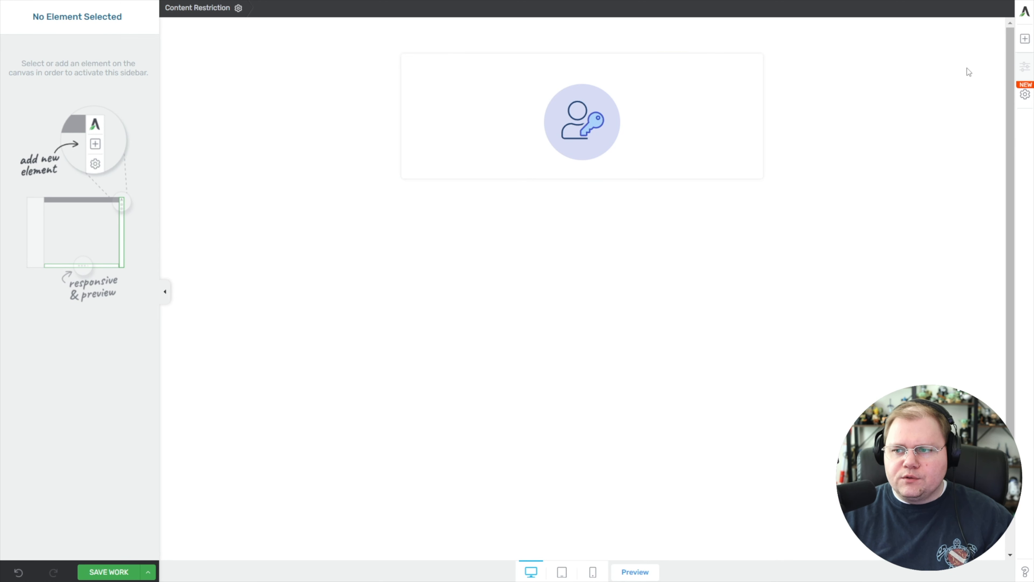
pyautogui.click(1024, 42)
pyautogui.scroll(-15, 981, 379)
pyautogui.moveTo(982, 540); pyautogui.dragTo(583, 158)
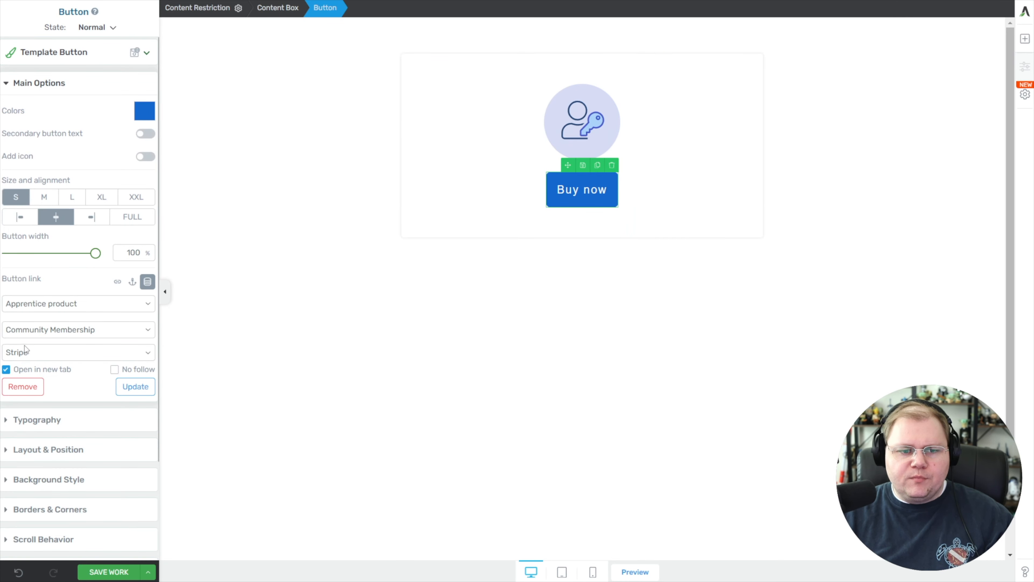
pyautogui.click(118, 571)
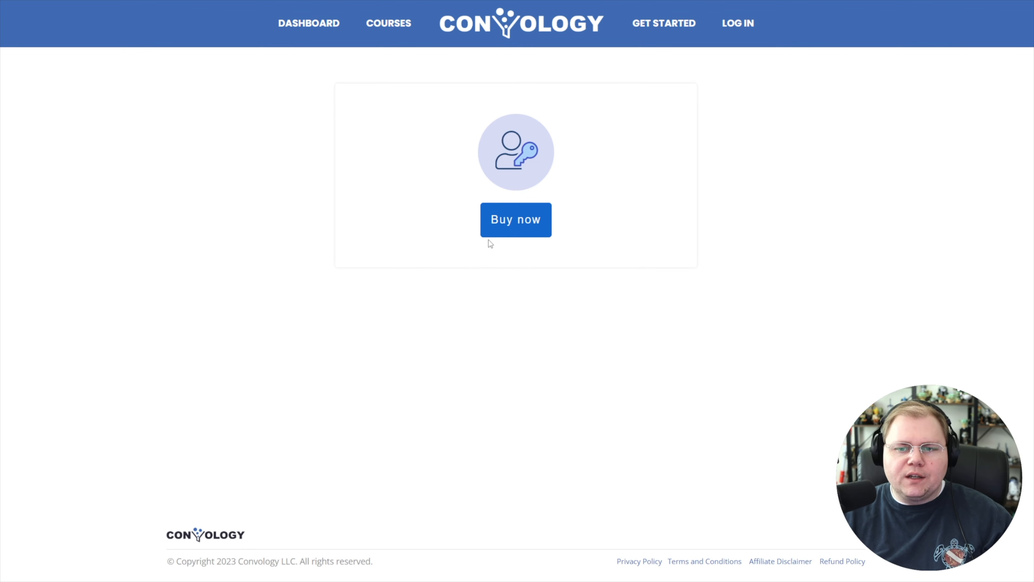
pyautogui.click(505, 229)
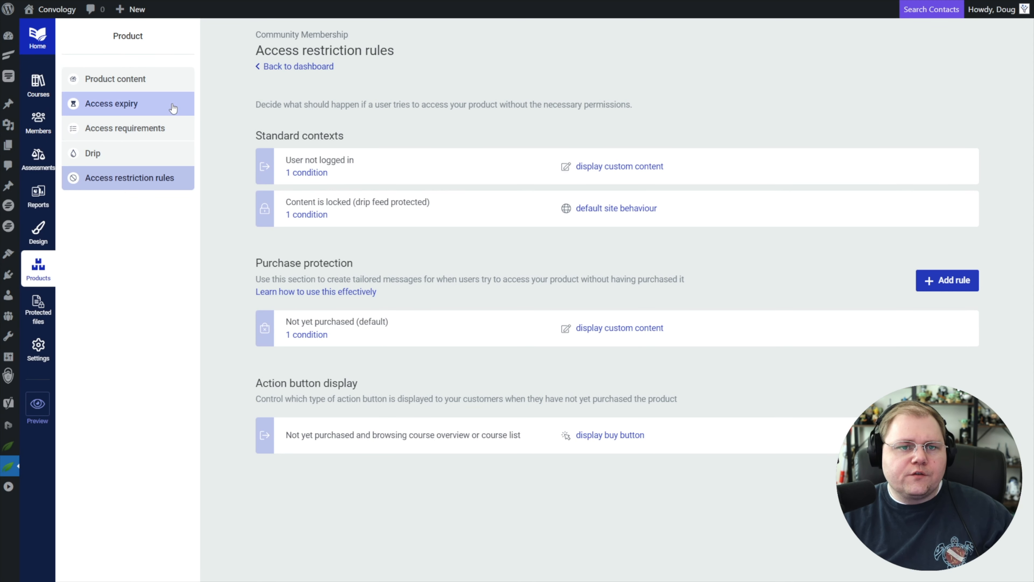
# In the Apprentice email template settings, keep "Send emails from this site" as the delivery service and select the "New Account Created" template.
pyautogui.click(45, 350)
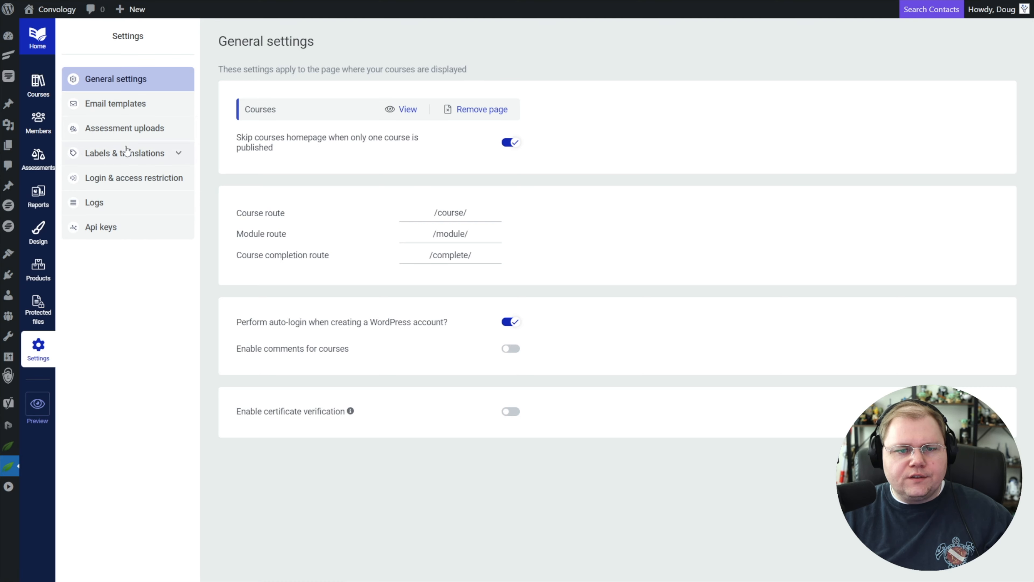
pyautogui.click(115, 103)
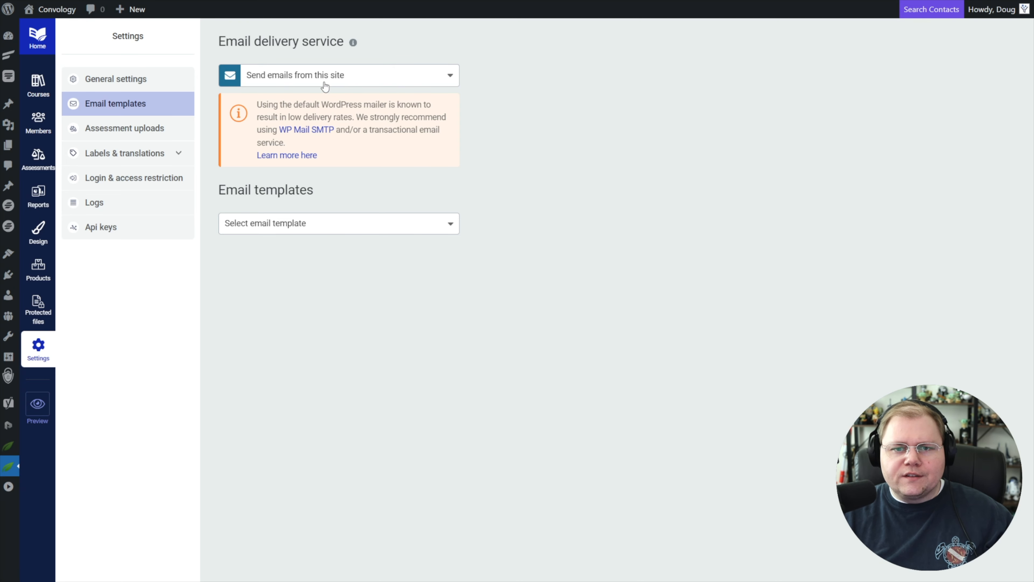
pyautogui.click(313, 74)
pyautogui.click(347, 101)
pyautogui.click(271, 228)
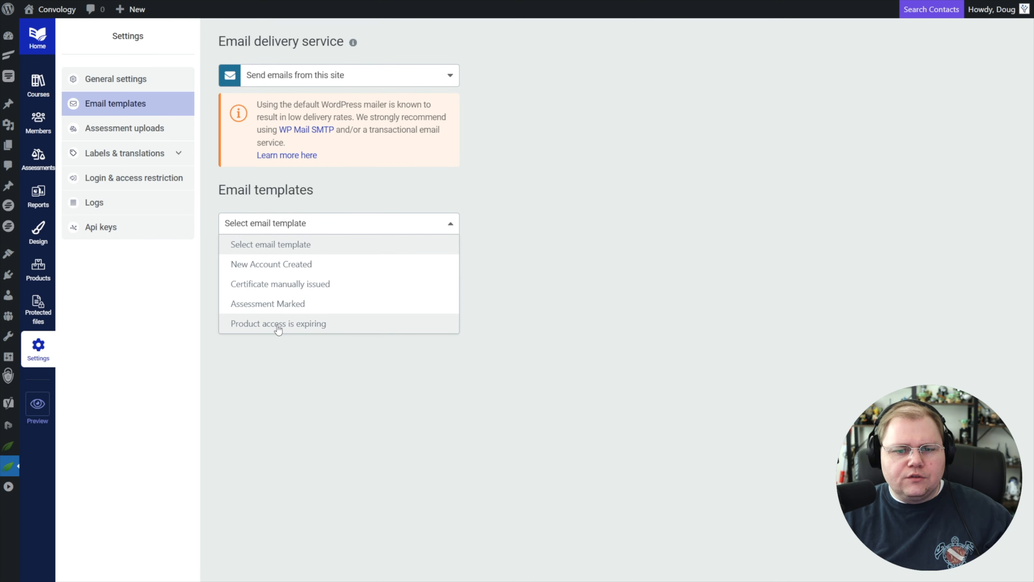
pyautogui.click(263, 265)
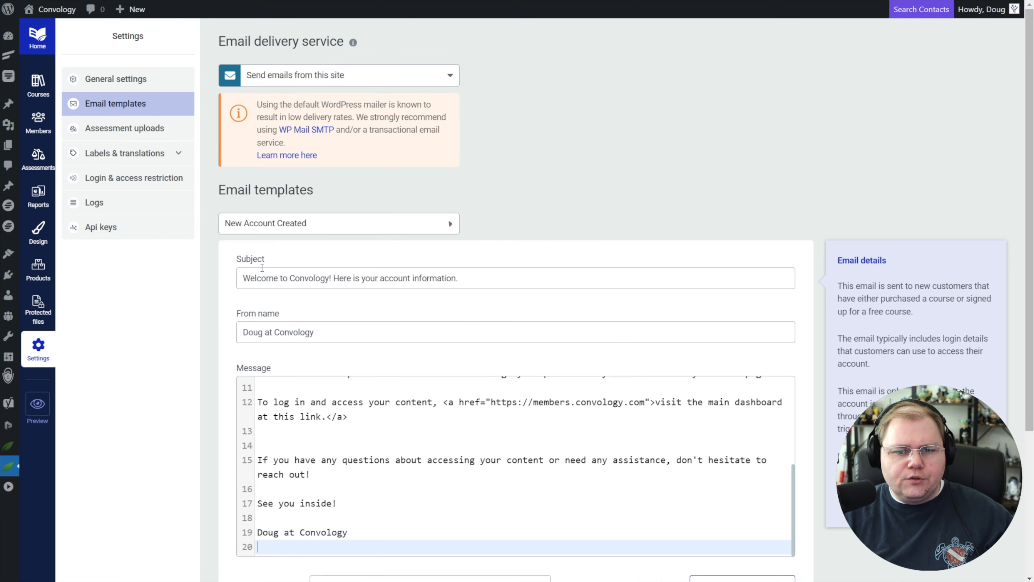
# Enable the "Stripe - new account created after purchase" email trigger for the New Account Created template.
pyautogui.scroll(-3, 475, 272)
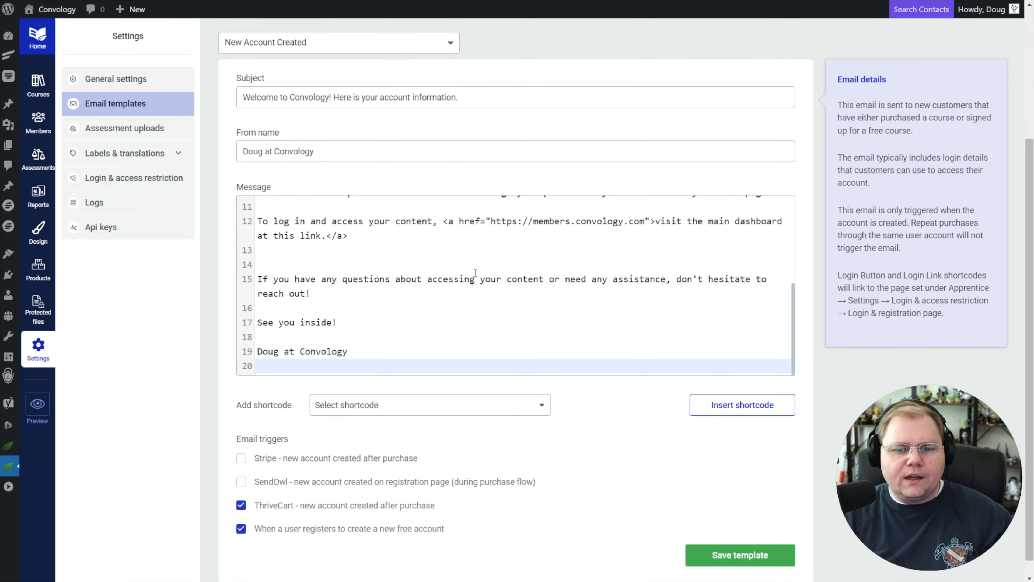
pyautogui.scroll(5, 459, 203)
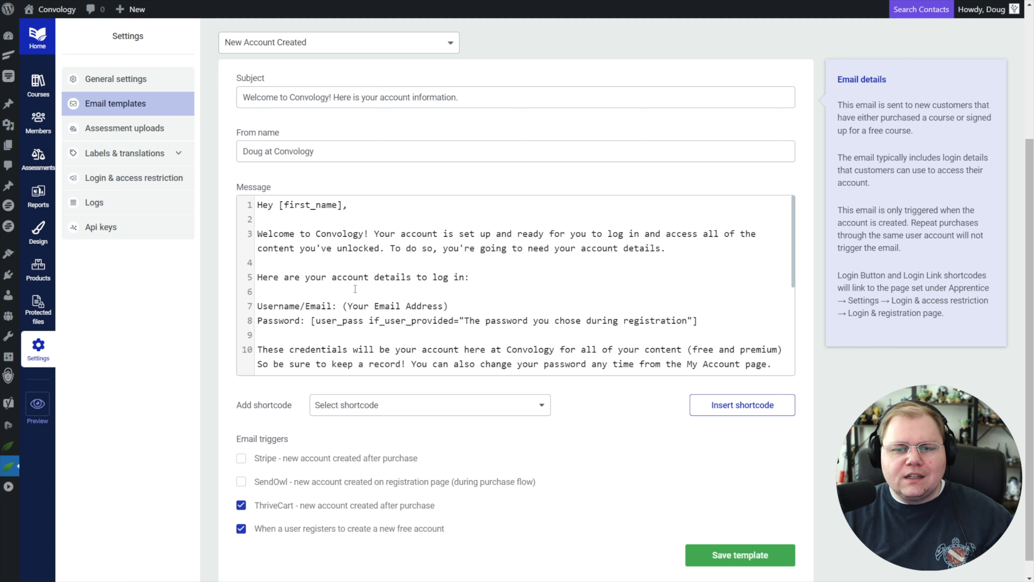
pyautogui.click(241, 458)
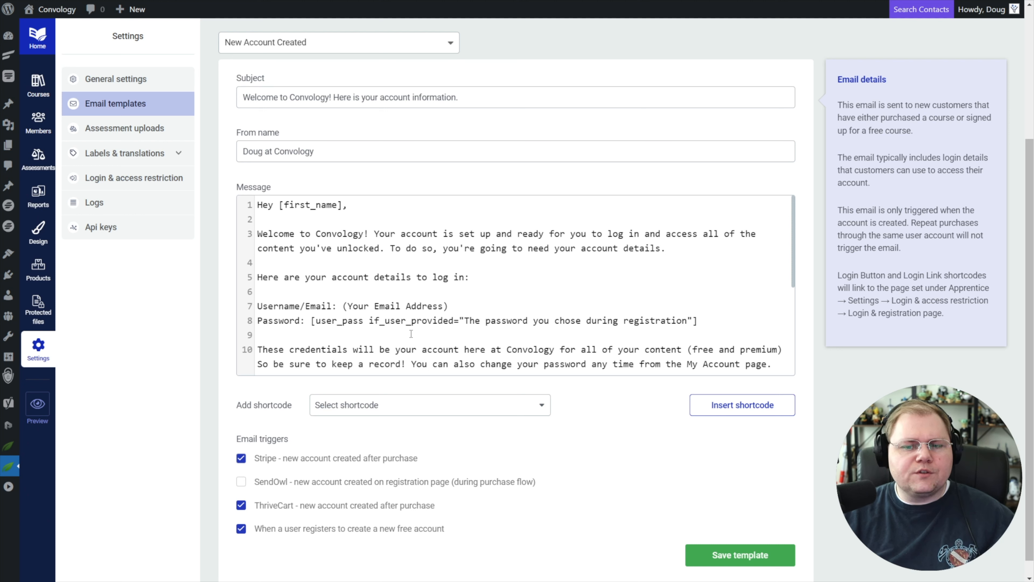
# Examine the username/email and password lines of the New Account Created message, including the user_pass shortcode.
pyautogui.moveTo(720, 321); pyautogui.dragTo(311, 320)
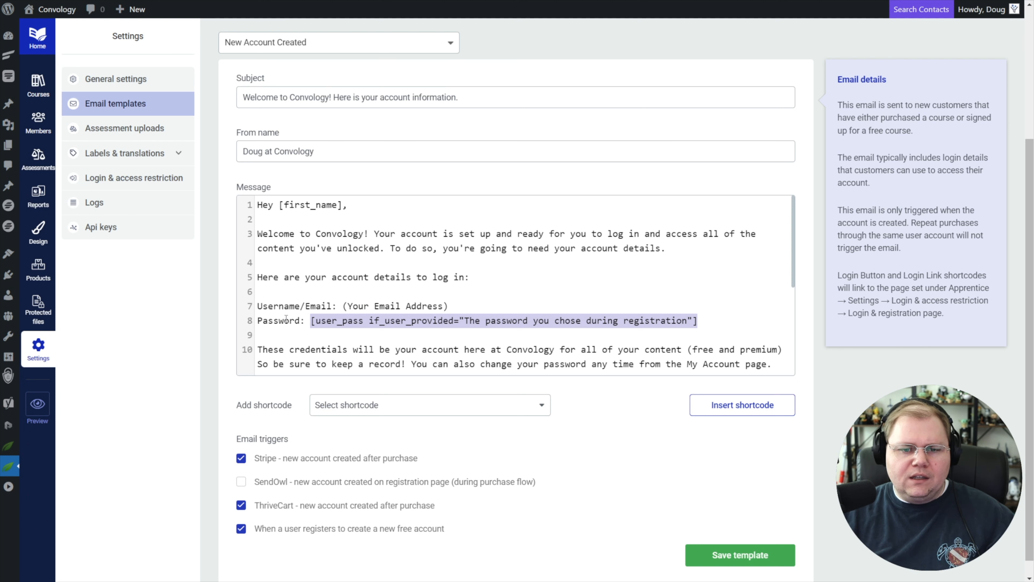
pyautogui.doubleClick(330, 305)
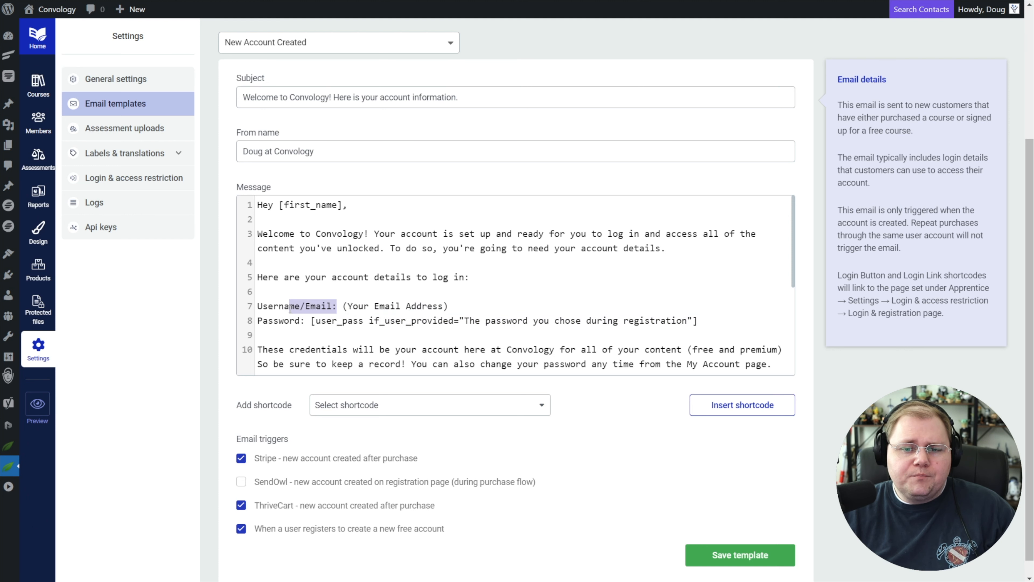
pyautogui.moveTo(347, 306); pyautogui.dragTo(448, 303)
pyautogui.moveTo(261, 321); pyautogui.dragTo(322, 321)
pyautogui.click(374, 321)
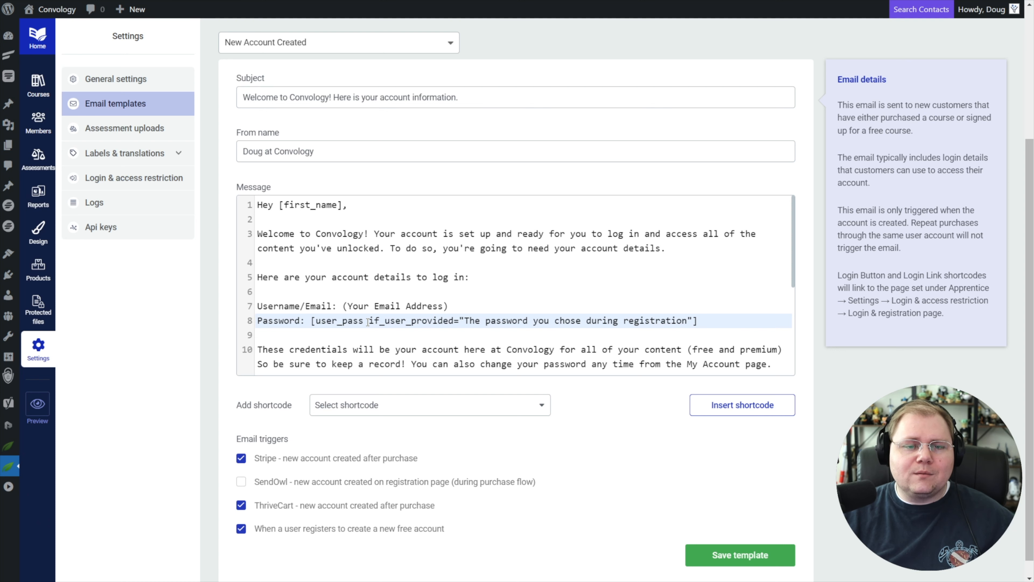
pyautogui.scroll(5, 301, 90)
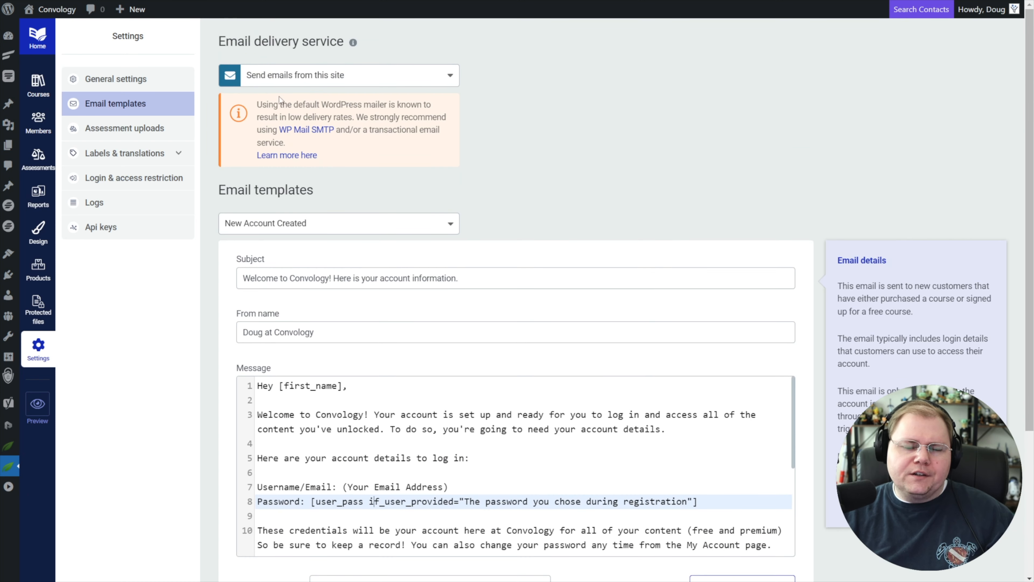